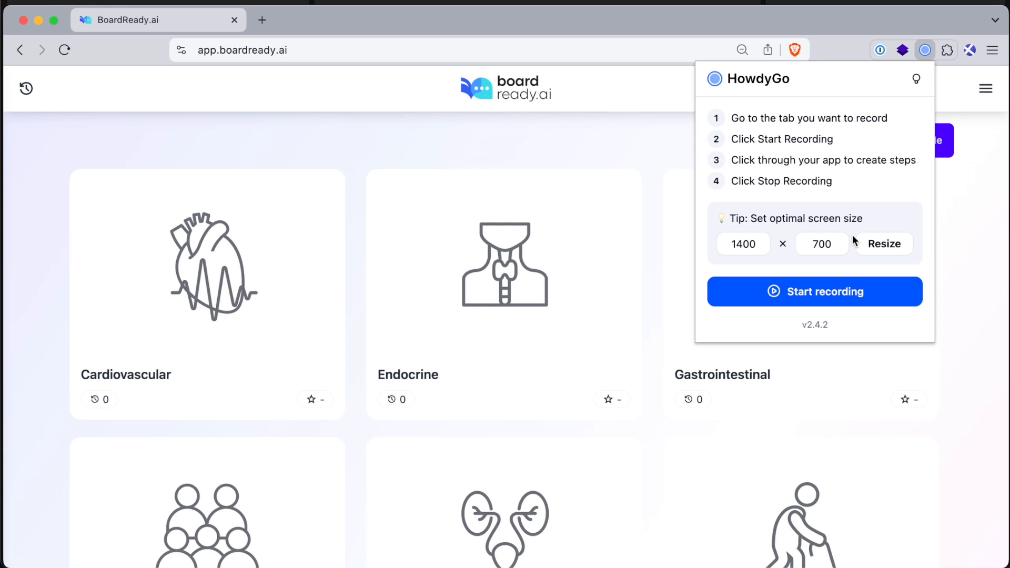
Start recording the BoardReady tab, open the Obstetric topic and begin its voice session.
{"action": "left_click", "coordinate": [859, 304]}
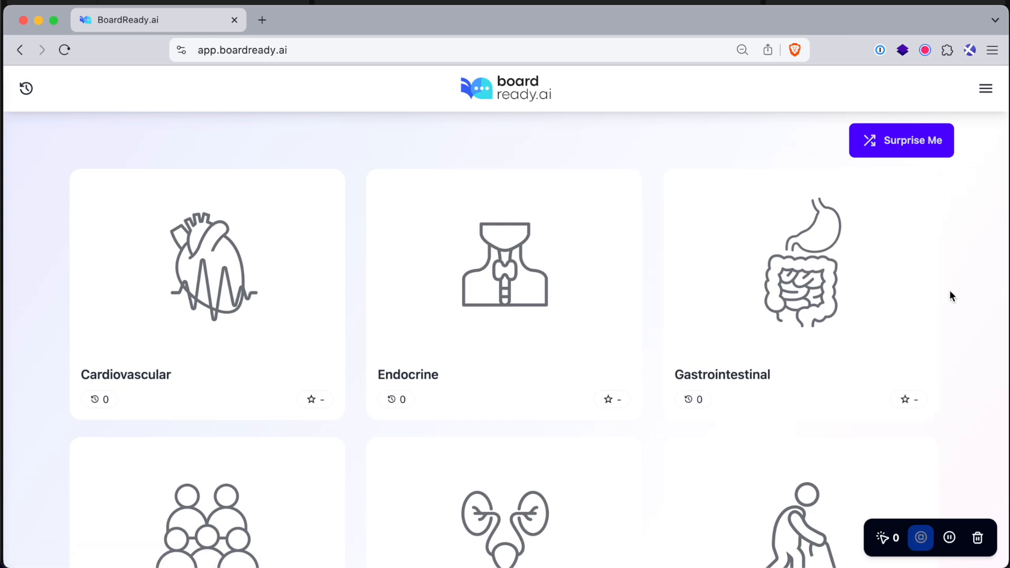
{"action": "scroll", "coordinate": [949, 292], "scroll_direction": "down", "scroll_amount": 10}
{"action": "scroll", "coordinate": [949, 295], "scroll_direction": "up", "scroll_amount": 1}
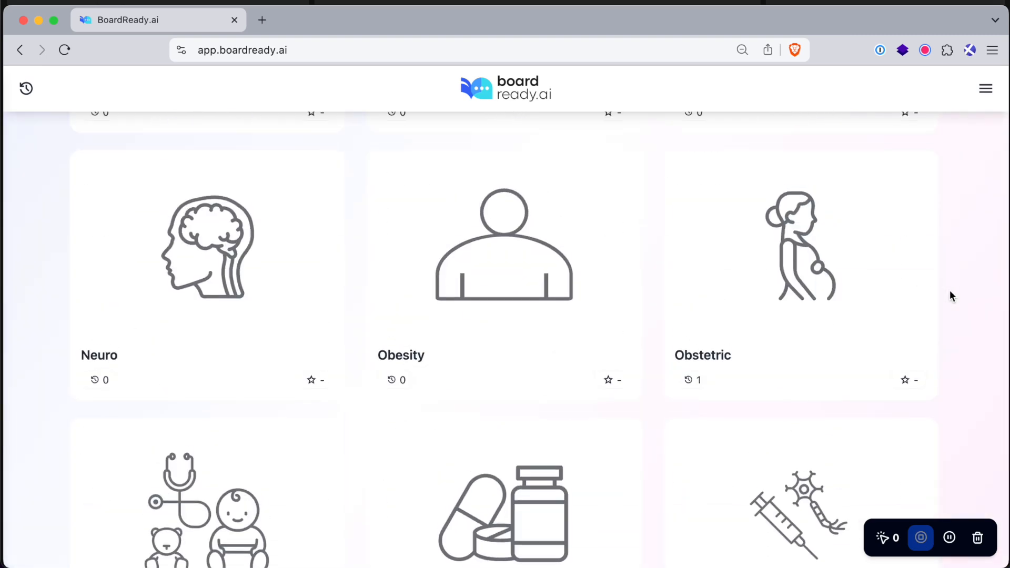
{"action": "left_click", "coordinate": [867, 314]}
{"action": "left_click", "coordinate": [510, 504]}
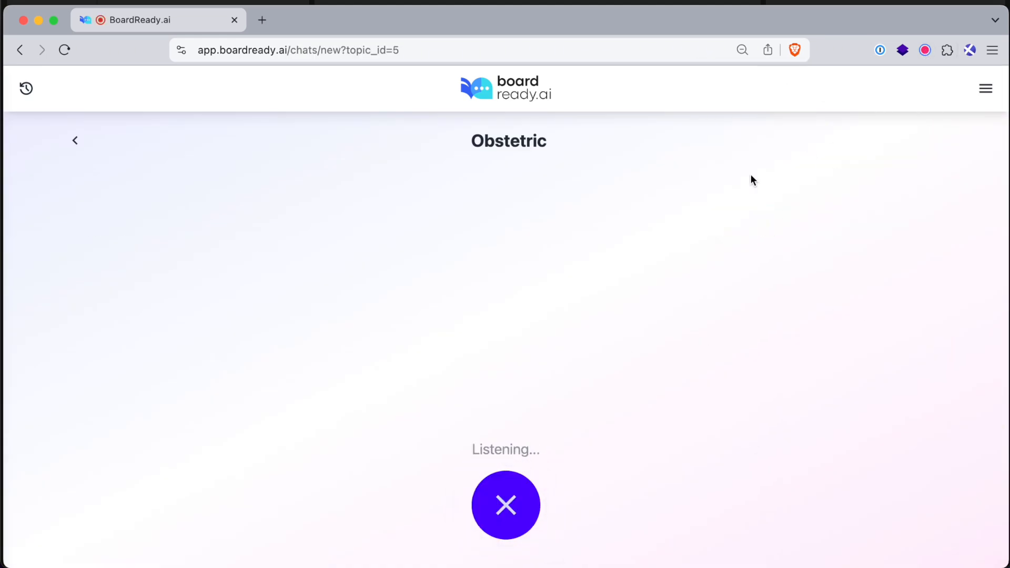
{"action": "scroll", "coordinate": [685, 283], "scroll_direction": "down", "scroll_amount": 1}
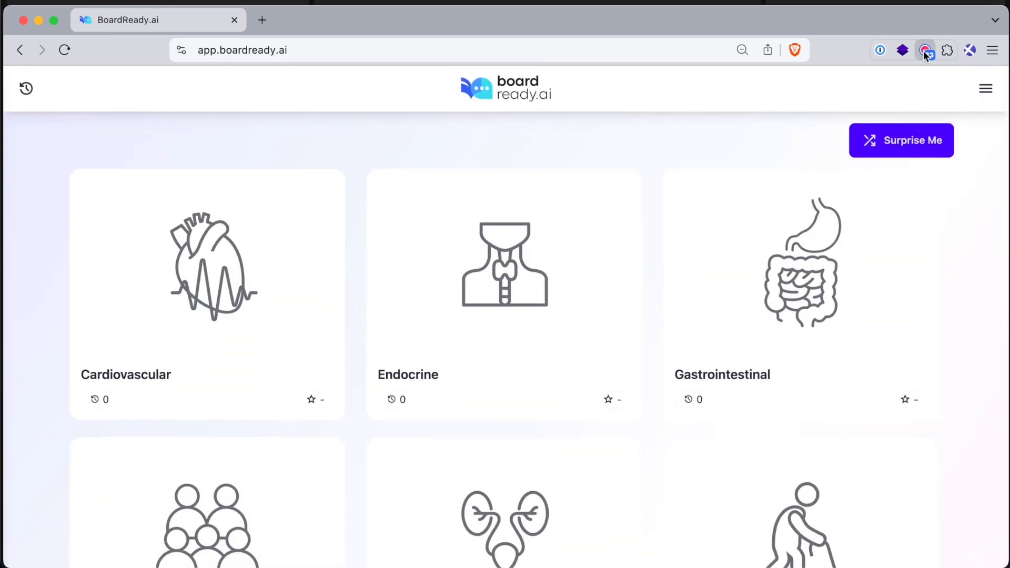
Stop the recording and look through the captured demo steps.
{"action": "left_click", "coordinate": [923, 50]}
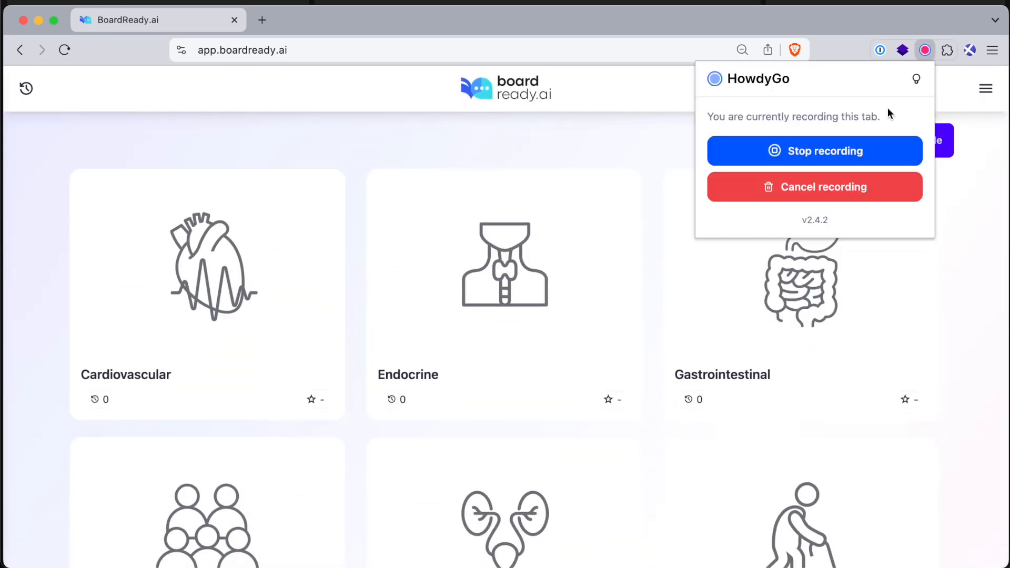
{"action": "left_click", "coordinate": [853, 155]}
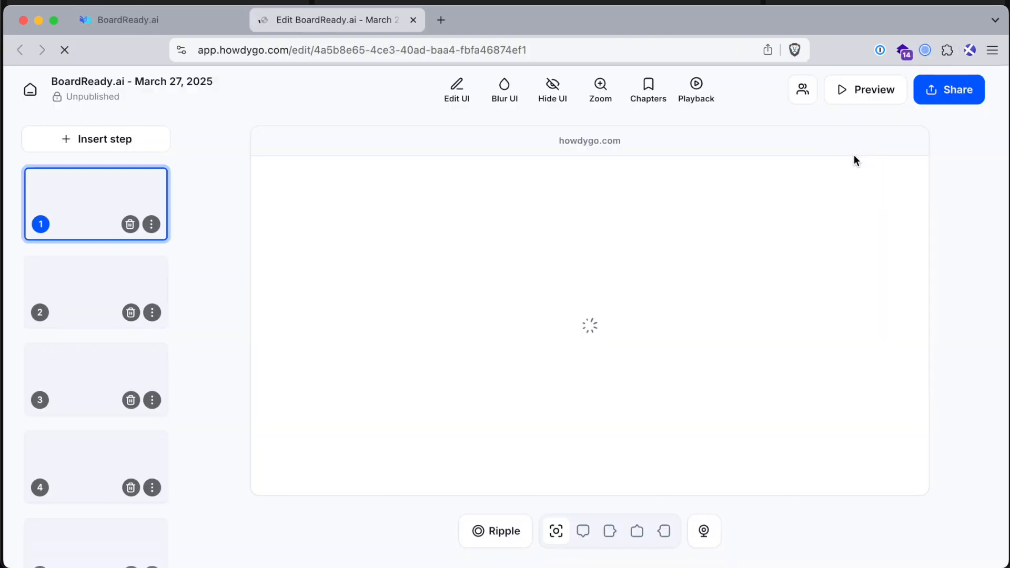
{"action": "scroll", "coordinate": [114, 302], "scroll_direction": "down", "scroll_amount": 20}
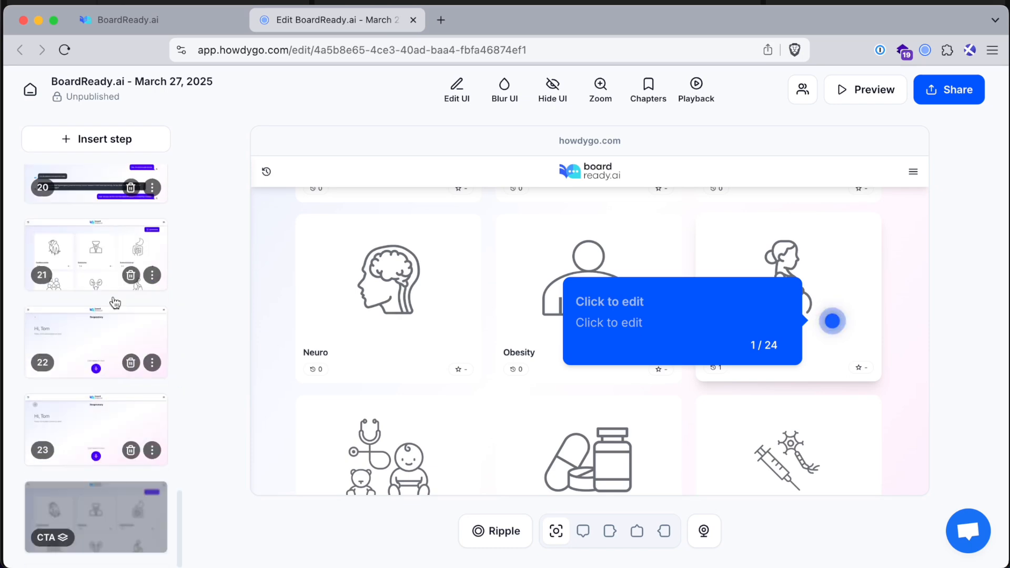
{"action": "scroll", "coordinate": [139, 283], "scroll_direction": "up", "scroll_amount": 20}
{"action": "left_click", "coordinate": [145, 137]}
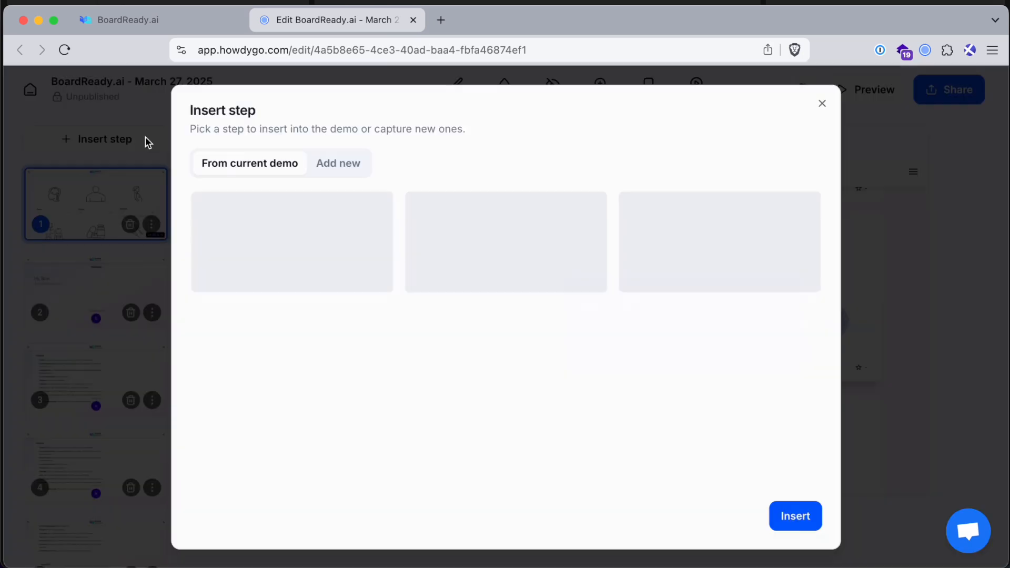
{"action": "left_click", "coordinate": [327, 347]}
{"action": "left_click", "coordinate": [976, 97]}
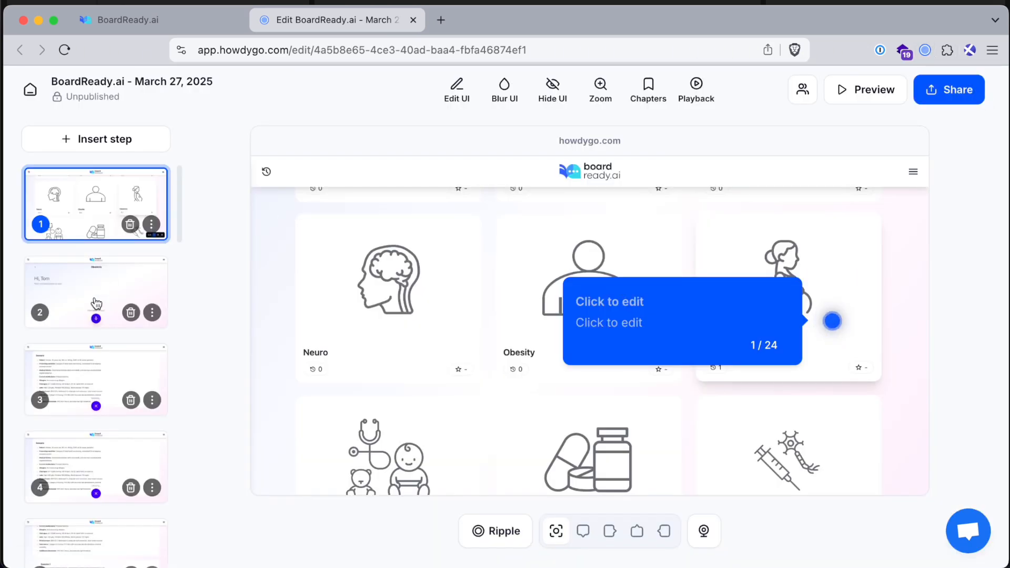
Replace the name in step 2's greeting with a placeholder full name.
{"action": "left_click", "coordinate": [459, 96]}
{"action": "left_click", "coordinate": [358, 263]}
{"action": "key", "text": "BackSpace"}
{"action": "key", "text": "BackSpace"}
{"action": "key", "text": "BackSpace"}
{"action": "type", "text": "Joe Bloggs"}
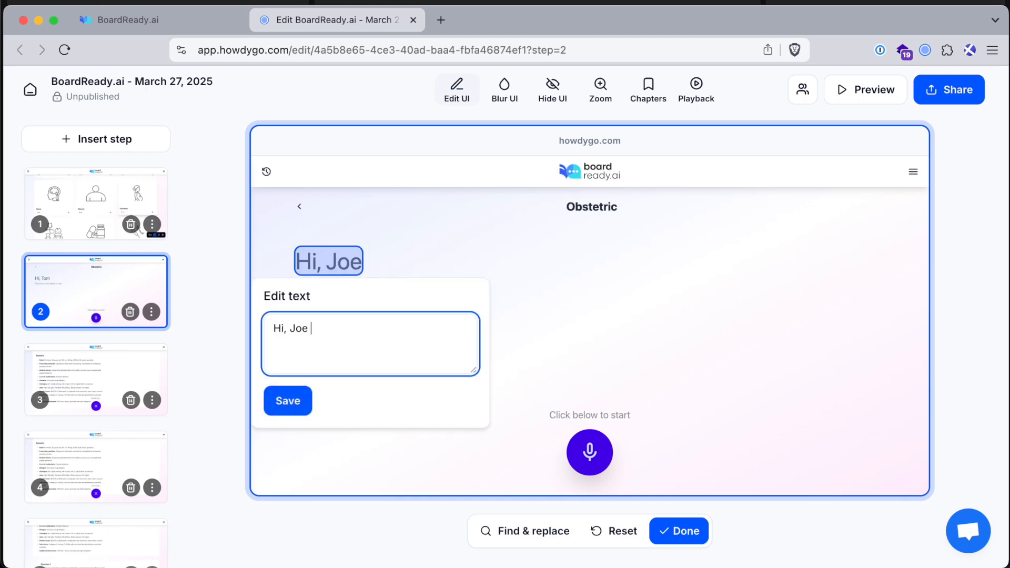
{"action": "left_click", "coordinate": [286, 399]}
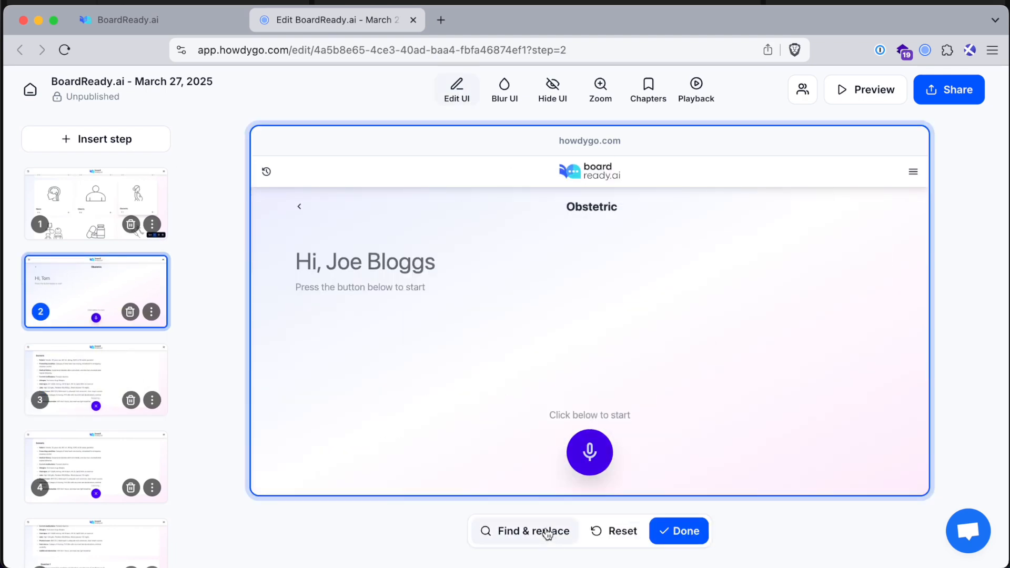
Try to swap the greeting's name for another placeholder full name with find and replace.
{"action": "left_click", "coordinate": [547, 532]}
{"action": "left_click", "coordinate": [543, 425]}
{"action": "type", "text": "Jane Doe"}
{"action": "left_click", "coordinate": [592, 481]}
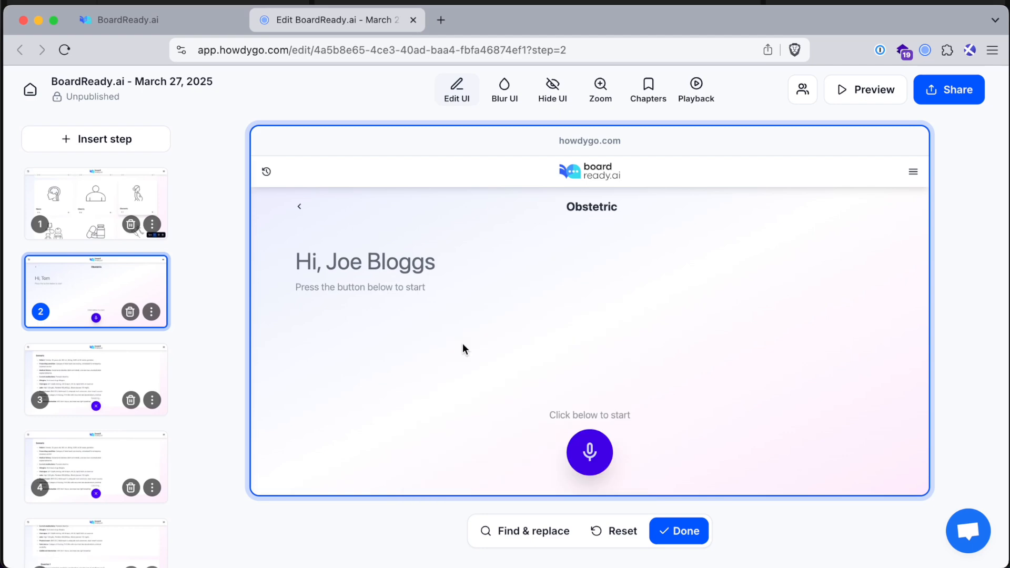
Change the name in step 2's greeting text to a different placeholder full name and finish the UI edit.
{"action": "left_click", "coordinate": [381, 264]}
{"action": "left_click_drag", "start_coordinate": [347, 329], "coordinate": [295, 330]}
{"action": "type", "text": "ane Doe"}
{"action": "left_click", "coordinate": [287, 401]}
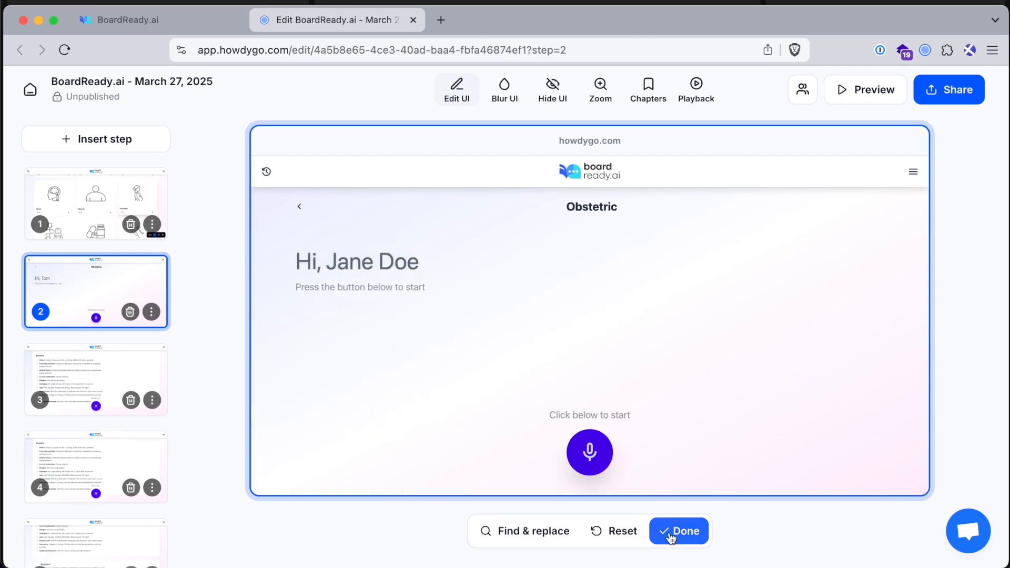
{"action": "left_click", "coordinate": [670, 532]}
Give step 1's annotation the title "Welcome to BoardReady AI".
{"action": "left_click", "coordinate": [108, 199]}
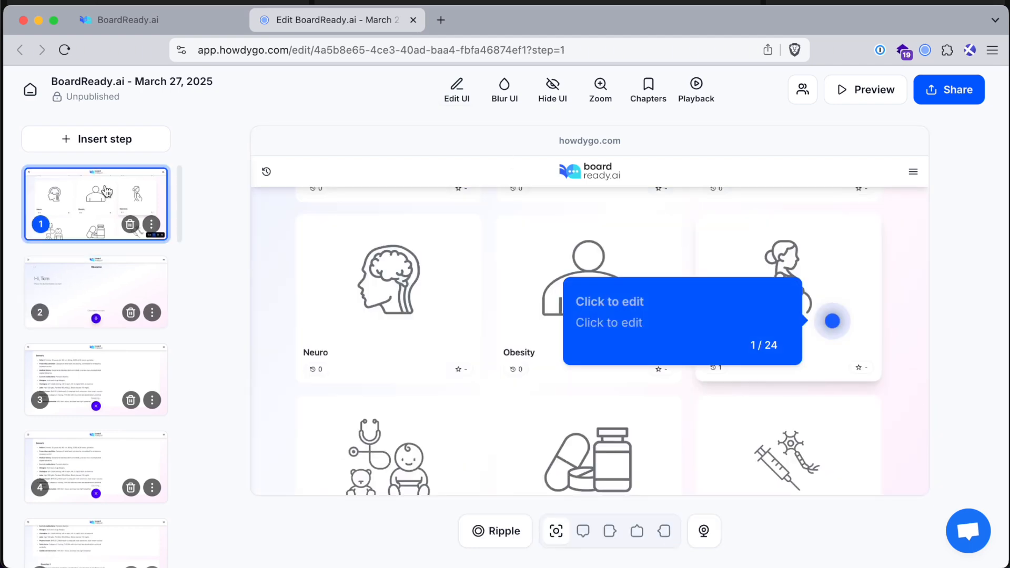
{"action": "left_click", "coordinate": [609, 299]}
{"action": "type", "text": "Welcome to BoardReady AI"}
{"action": "key", "text": "Tab"}
Write the annotation body "BoardReady gives students the ability to practice their oral examination and scenario based training using AI.".
{"action": "type", "text": "BoardReady "}
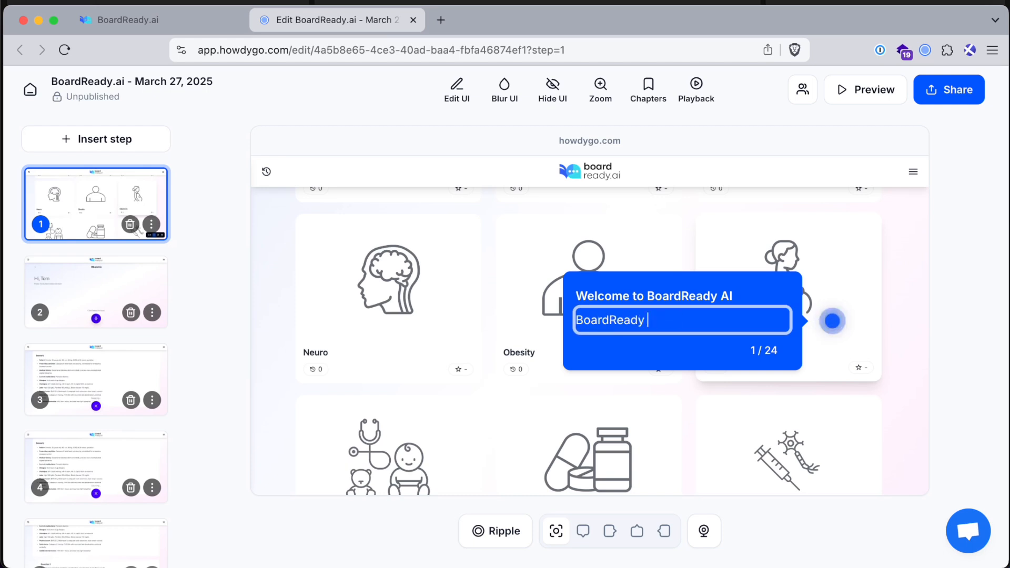
{"action": "type", "text": "isves students the ability to practice their"}
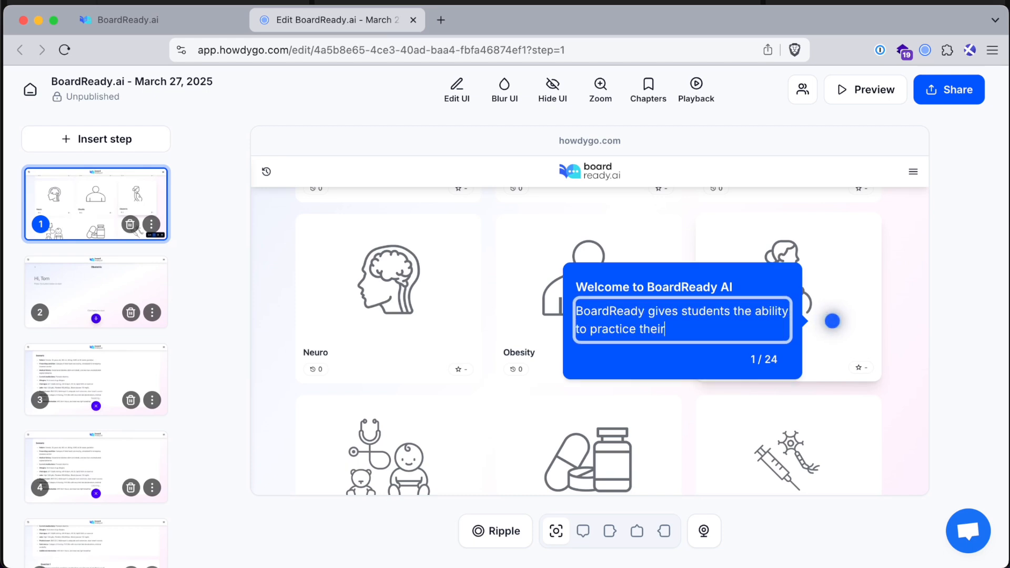
{"action": "type", "text": "tion and real-practicing"}
{"action": "key", "text": "BackSpace"}
{"action": "key", "text": "BackSpace"}
{"action": "key", "text": "BackSpace"}
{"action": "key", "text": "BackSpace"}
{"action": "key", "text": "BackSpace"}
{"action": "key", "text": "BackSpace"}
{"action": "key", "text": "BackSpace"}
{"action": "key", "text": "BackSpace"}
{"action": "key", "text": "BackSpace"}
{"action": "key", "text": "BackSpace"}
{"action": "key", "text": "BackSpace"}
{"action": "key", "text": "BackSpace"}
{"action": "key", "text": "BackSpace"}
{"action": "key", "text": "BackSpace"}
{"action": "key", "text": "BackSpace"}
{"action": "key", "text": "BackSpace"}
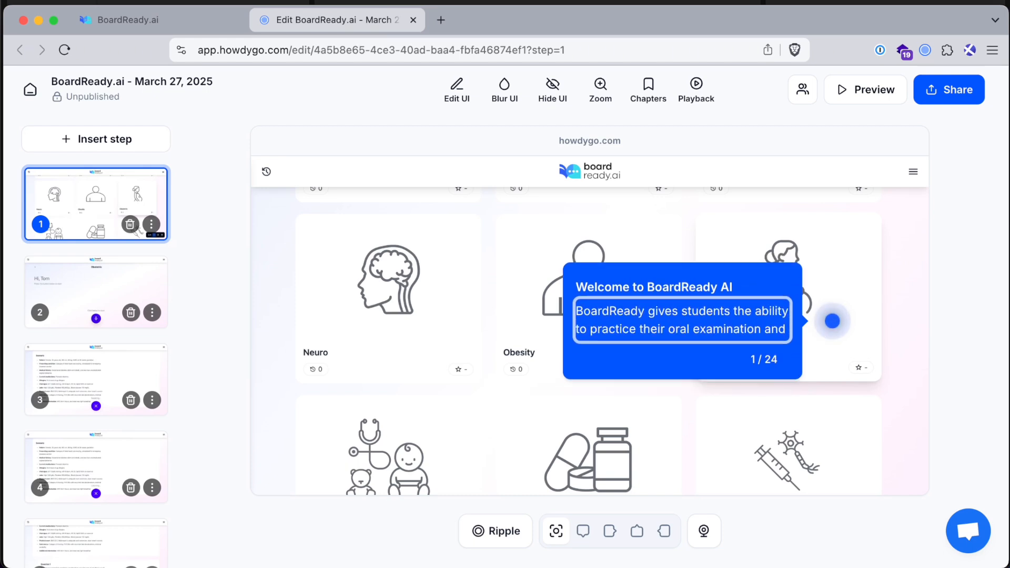
{"action": "type", "text": "scenario based training using AI."}
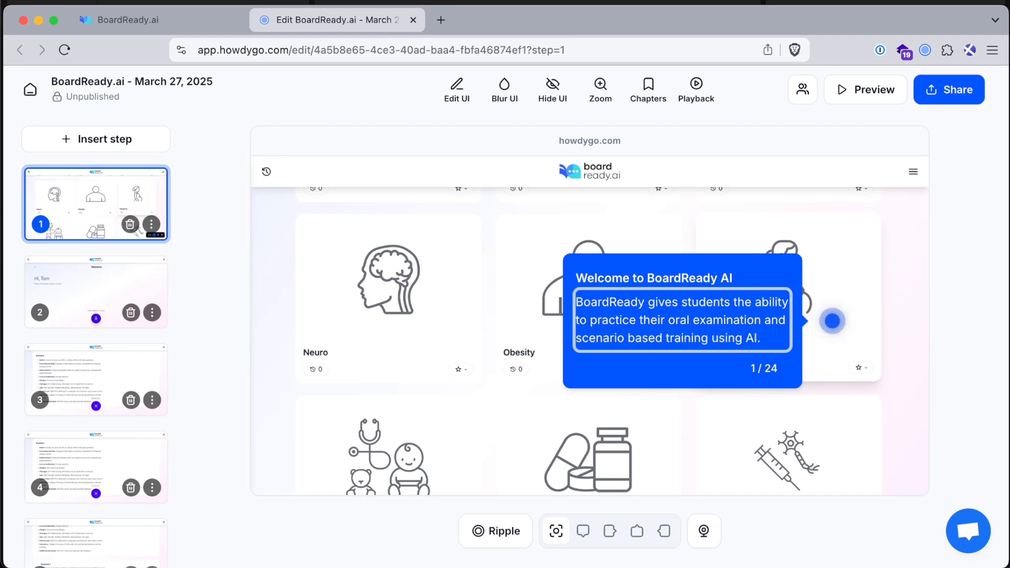
Pluralise "examination" and add the paragraph "We have medically vetted scenarios prepared for anaesthesia training across the entire curriculum.".
{"action": "left_click", "coordinate": [762, 321]}
{"action": "type", "text": "s"}
{"action": "left_click", "coordinate": [786, 343]}
{"action": "key", "text": "Return"}
{"action": "key", "text": "Return"}
{"action": "type", "text": "We have ve"}
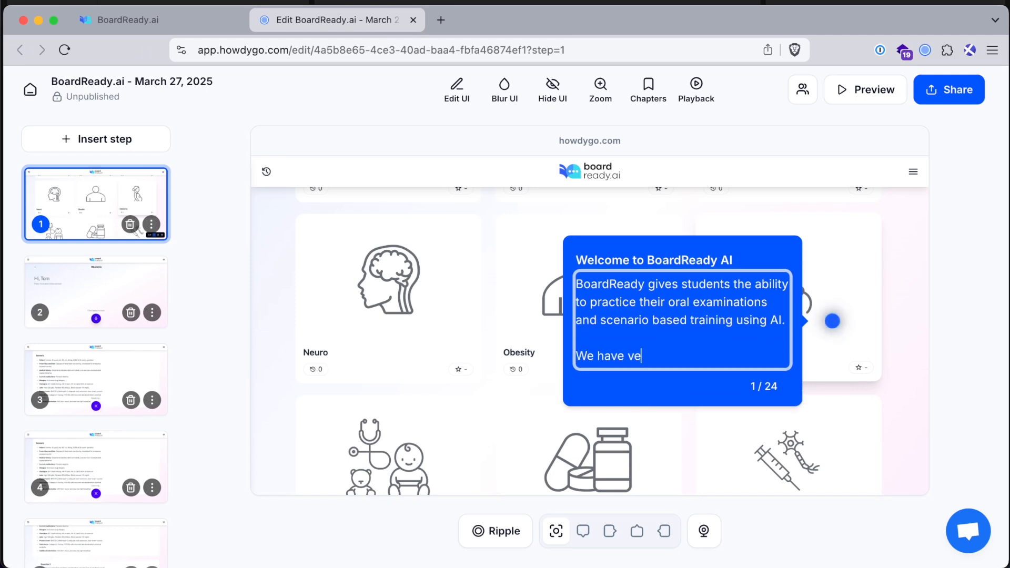
{"action": "type", "text": " prepared for all"}
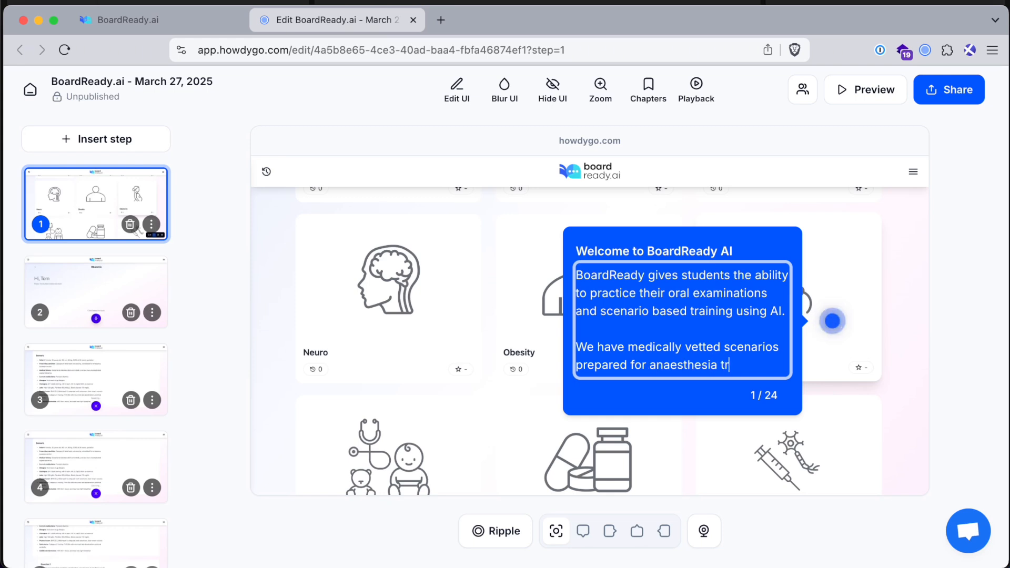
{"action": "key", "text": "BackSpace"}
{"action": "key", "text": "BackSpace"}
{"action": "type", "text": "across the entire curriculum."}
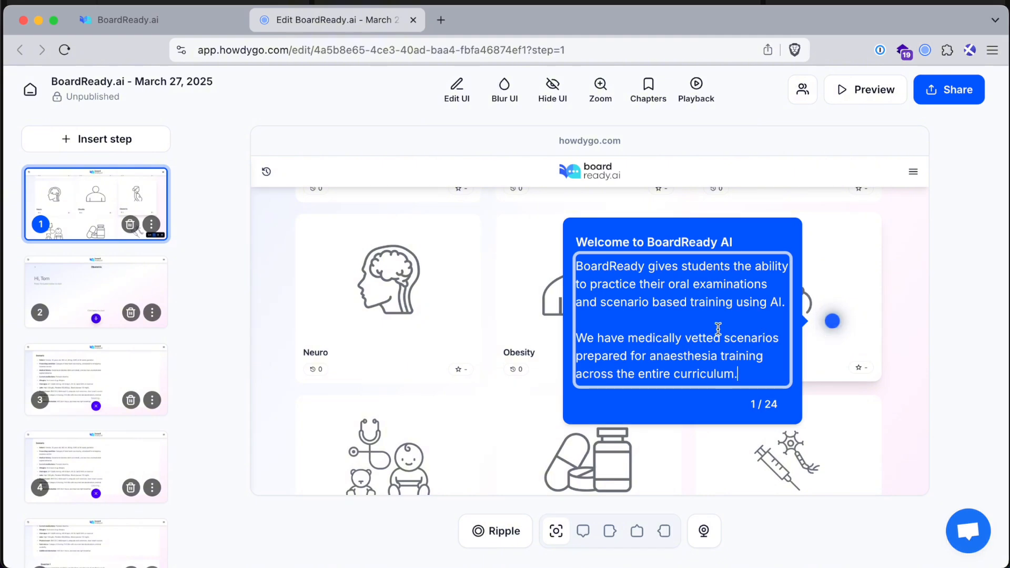
Attach step 1's annotation marker to the Obstetric card as a ripple box.
{"action": "left_click_drag", "start_coordinate": [832, 321], "coordinate": [695, 296]}
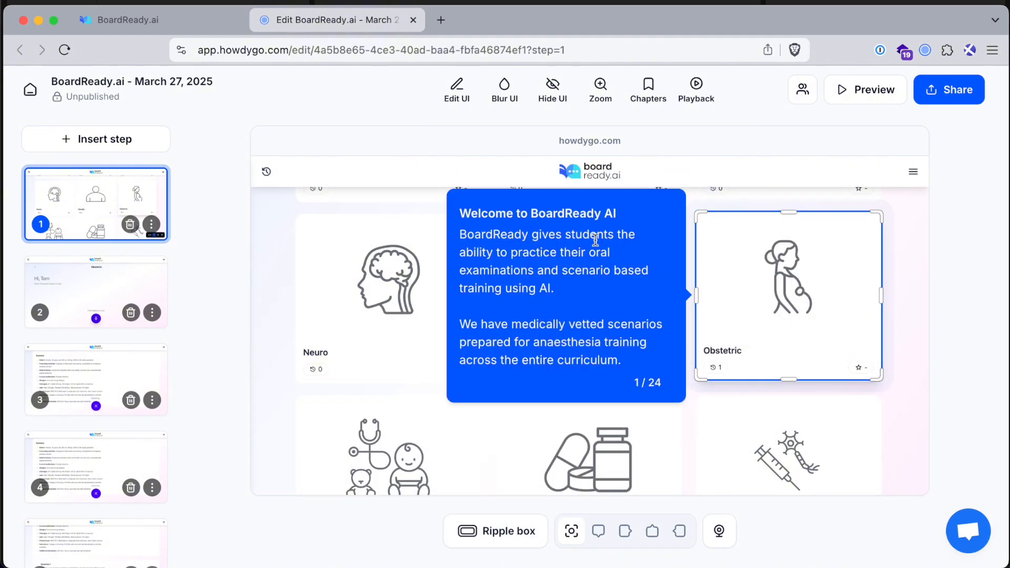
{"action": "left_click", "coordinate": [671, 263]}
Reword the annotation's first paragraph to "Students can now practice oral examinations and scenario based training using BoardReady.".
{"action": "left_click", "coordinate": [569, 241]}
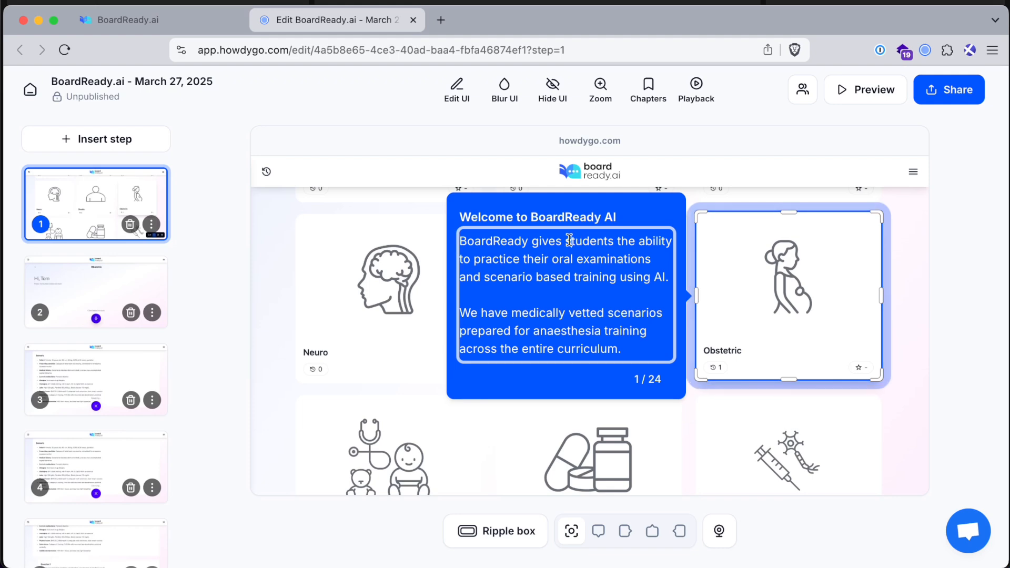
{"action": "key", "text": "super+BackSpace"}
{"action": "type", "text": "S"}
{"action": "double_click", "coordinate": [519, 241]}
{"action": "type", "text": "now"}
{"action": "key", "text": "alt+BackSpace"}
{"action": "type", "text": "can now"}
{"action": "key", "text": "alt+Delete"}
{"action": "key", "text": "alt+Delete"}
{"action": "double_click", "coordinate": [626, 244]}
{"action": "key", "text": "BackSpace"}
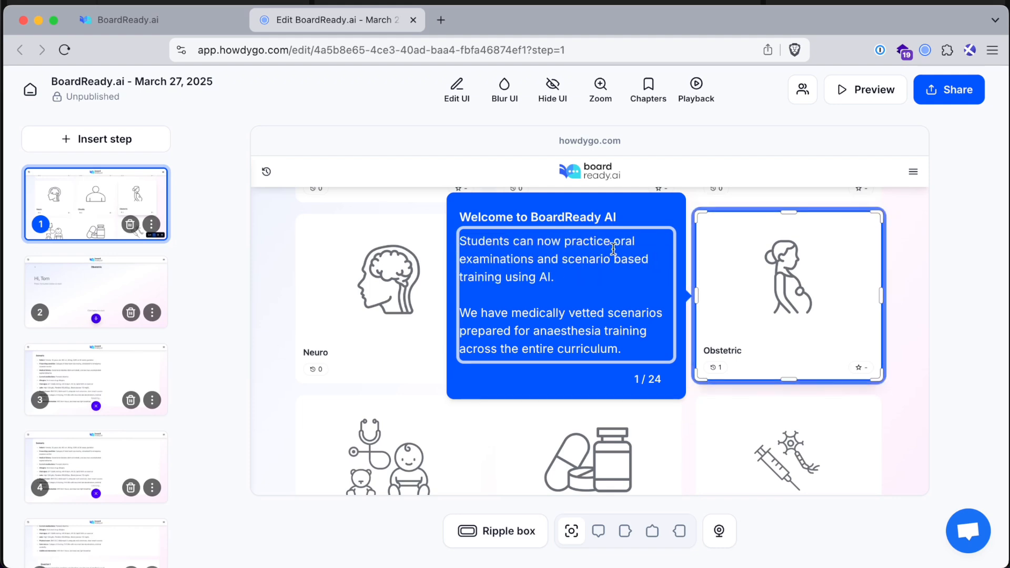
{"action": "left_click", "coordinate": [597, 278]}
{"action": "key", "text": "alt+BackSpace"}
{"action": "type", "text": "BoardReady."}
Add the closing paragraph "Take a scroll to see some of these scenarios and click next to begin the tour.".
{"action": "left_click", "coordinate": [627, 348]}
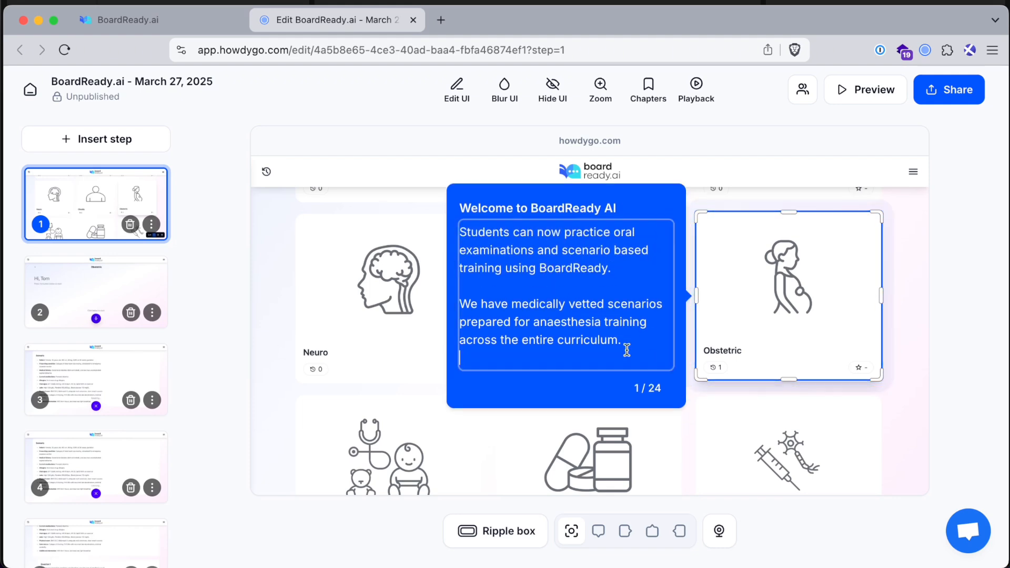
{"action": "key", "text": "Return"}
{"action": "key", "text": "Return"}
{"action": "type", "text": "Take a scroll to see some of these scenarios and click next to begin the tour."}
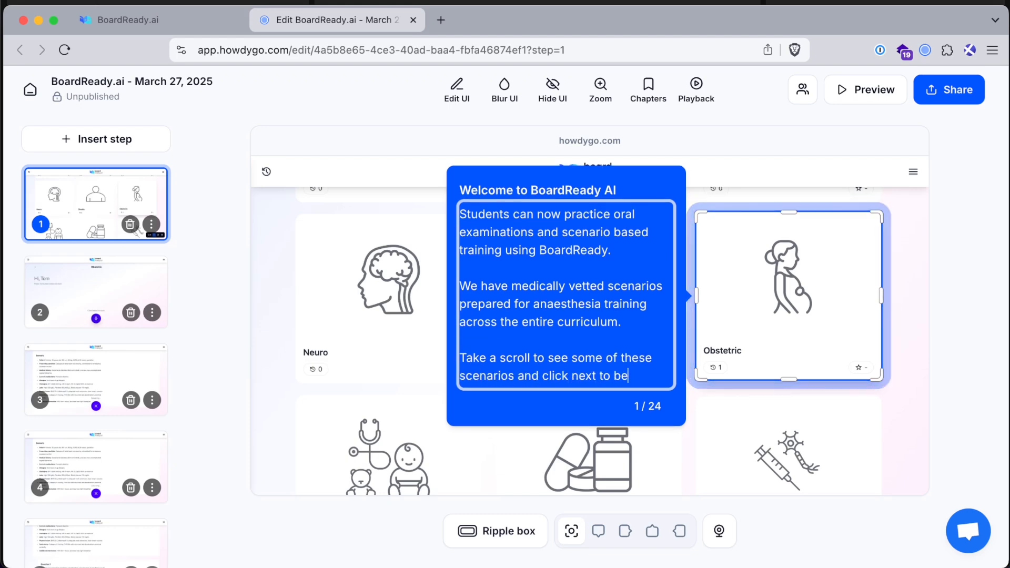
Change the demo frame's header text to "Take an instant tour of BoardReady AI".
{"action": "double_click", "coordinate": [580, 141]}
{"action": "key", "text": "BackSpace"}
{"action": "key", "text": "alt+Delete"}
{"action": "type", "text": "Take an instant tour of BoardReady AI"}
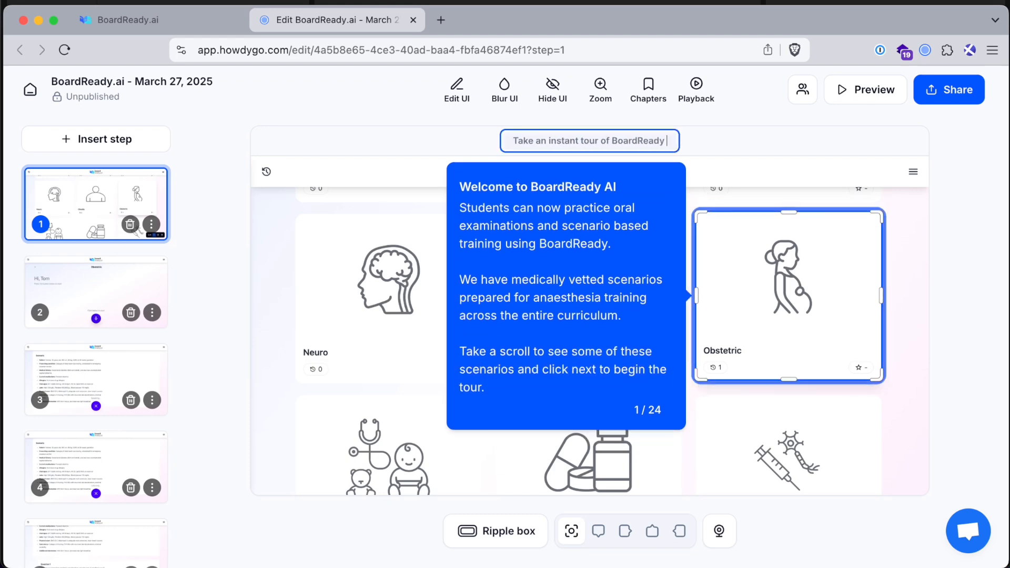
{"action": "left_click", "coordinate": [607, 235]}
{"action": "left_click", "coordinate": [840, 174]}
{"action": "scroll", "coordinate": [354, 314], "scroll_direction": "up", "scroll_amount": 1}
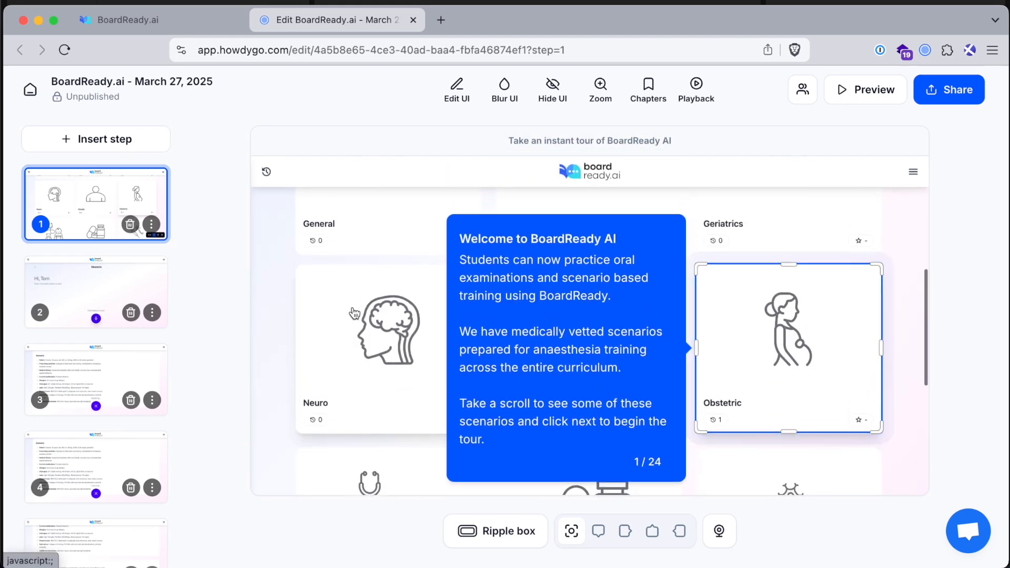
Preview the demo's playback from step 2 and return to editing.
{"action": "left_click", "coordinate": [143, 285]}
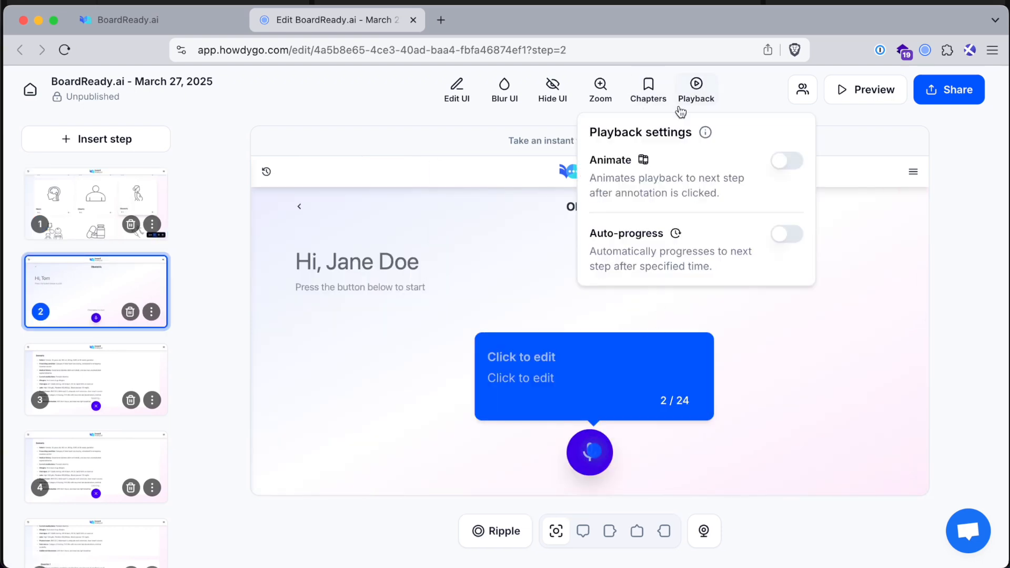
{"action": "left_click", "coordinate": [866, 90]}
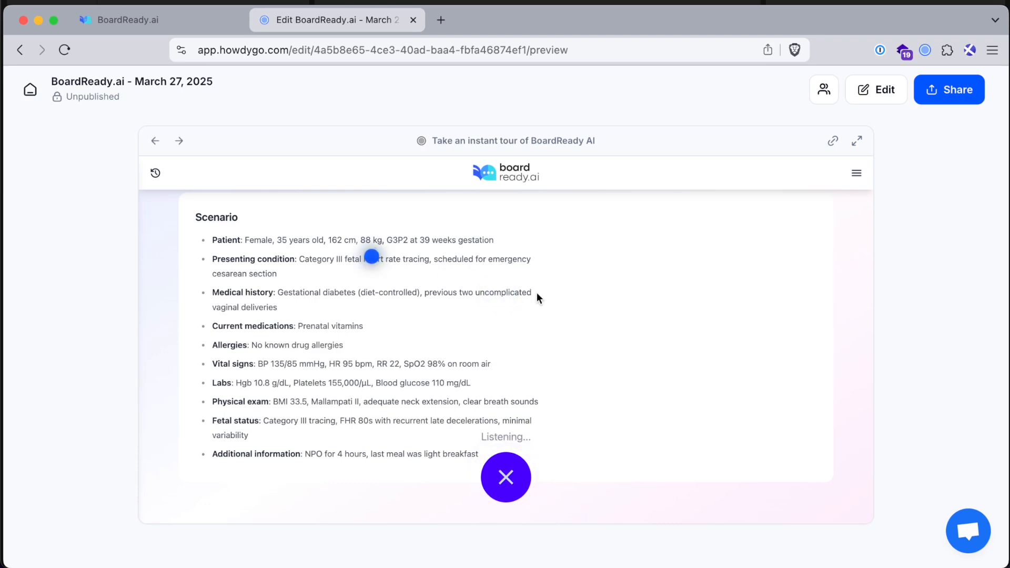
{"action": "left_click", "coordinate": [871, 91]}
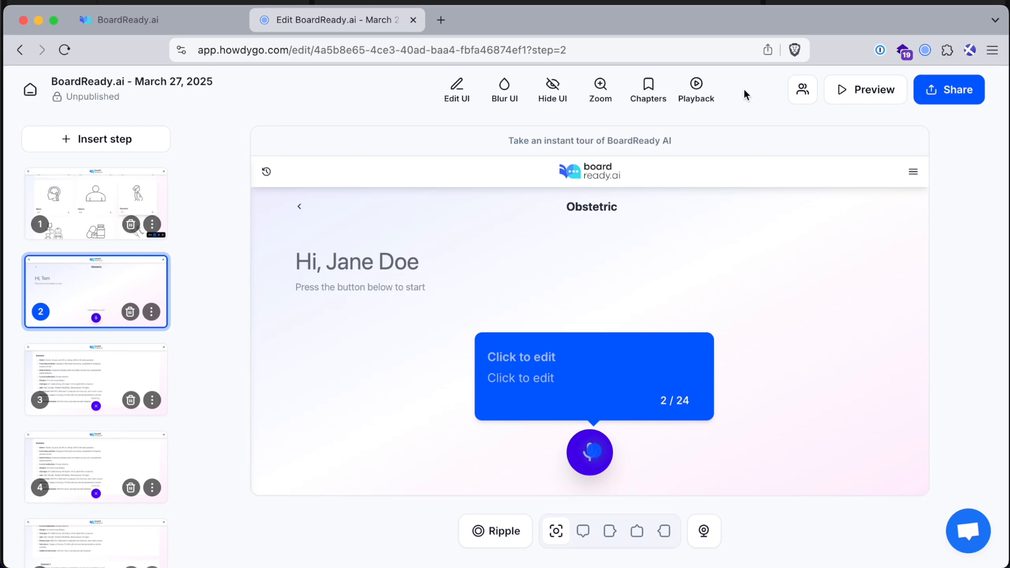
Try out other positions and styles for step 2's annotation marker.
{"action": "left_click", "coordinate": [124, 210]}
{"action": "left_click", "coordinate": [113, 285]}
{"action": "left_click_drag", "start_coordinate": [593, 451], "coordinate": [544, 405]}
{"action": "left_click", "coordinate": [512, 530]}
{"action": "left_click", "coordinate": [441, 459]}
{"action": "left_click_drag", "start_coordinate": [606, 468], "coordinate": [635, 478]}
{"action": "left_click", "coordinate": [597, 532]}
Set step 2 to auto-progress with its annotation hidden and place its marker on the microphone button.
{"action": "left_click", "coordinate": [114, 213]}
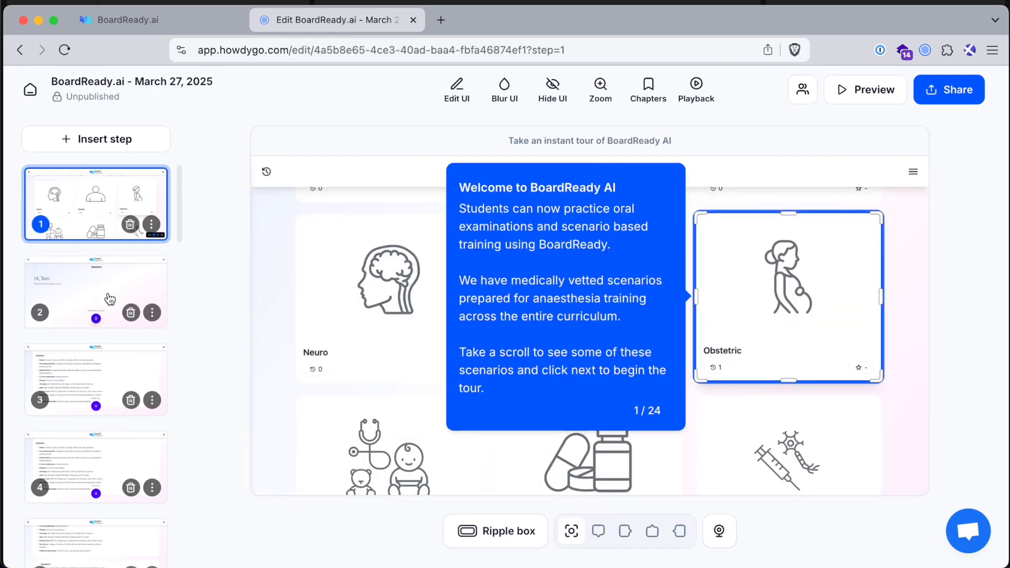
{"action": "left_click", "coordinate": [578, 209]}
{"action": "left_click_drag", "start_coordinate": [574, 209], "coordinate": [401, 212]}
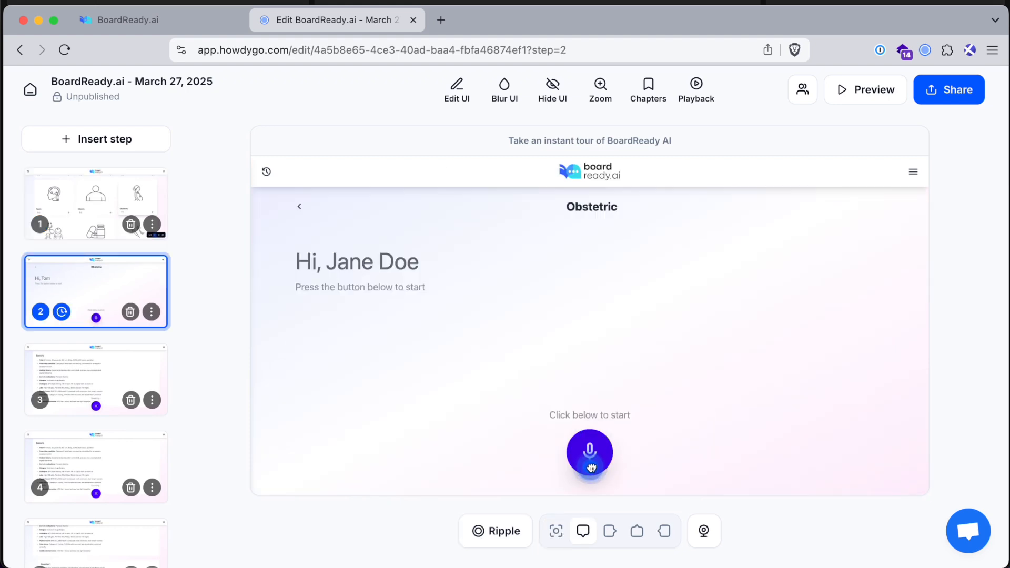
{"action": "left_click_drag", "start_coordinate": [592, 468], "coordinate": [591, 469]}
Annotate step 3's scenario text with "The scenarios provided to your students have been reviewed by a medical professional and follow common standards for their oral examinations".
{"action": "left_click", "coordinate": [92, 374]}
{"action": "scroll", "coordinate": [516, 261], "scroll_direction": "up", "scroll_amount": 1}
{"action": "left_click_drag", "start_coordinate": [583, 330], "coordinate": [604, 280]}
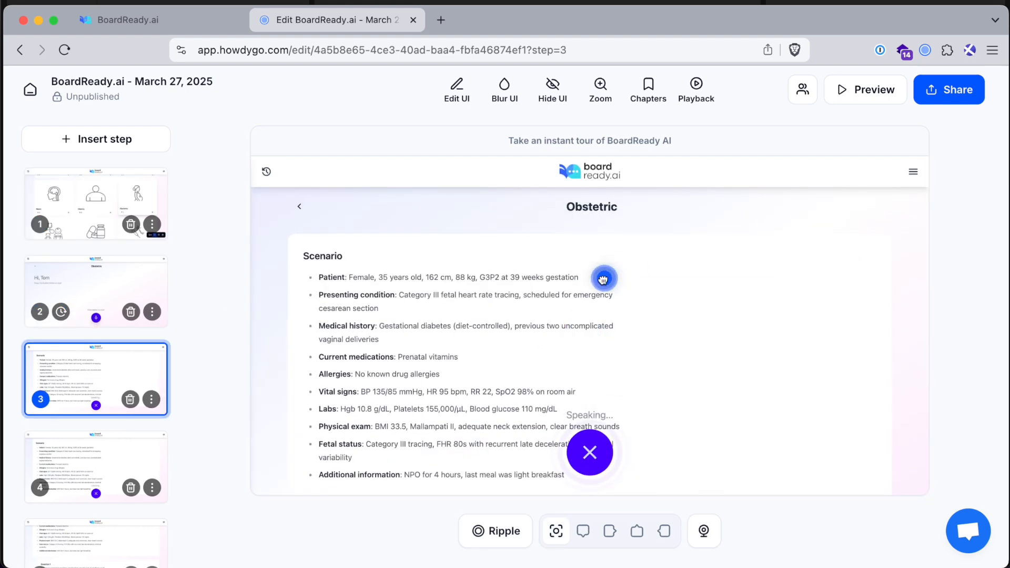
{"action": "left_click", "coordinate": [638, 315]}
{"action": "type", "text": "The scena"}
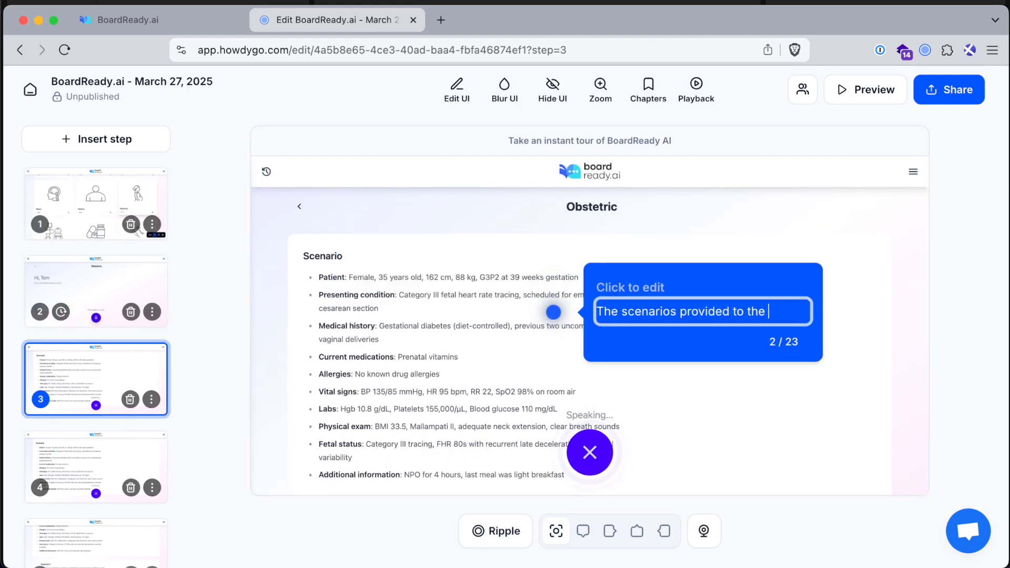
{"action": "type", "text": "rios provided to your students is "}
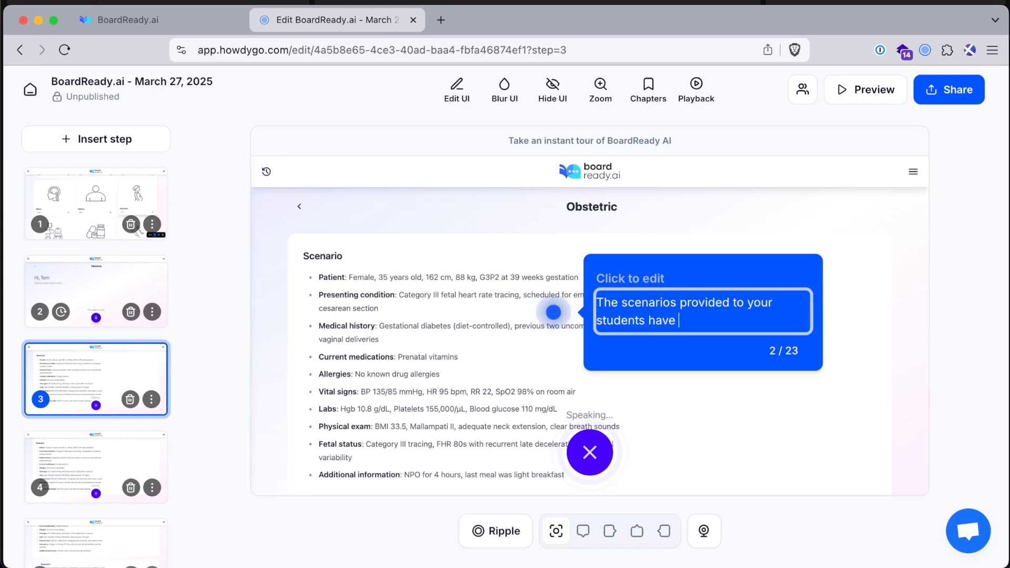
{"action": "type", "text": "been reviewed by a medical professional and follow commo"}
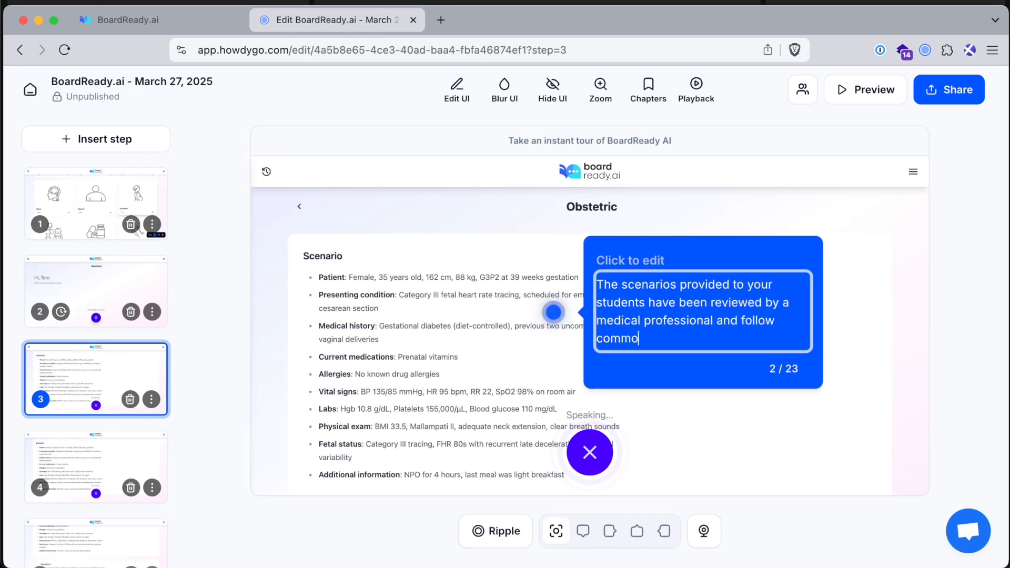
{"action": "type", "text": "n standards for the oral examinations"}
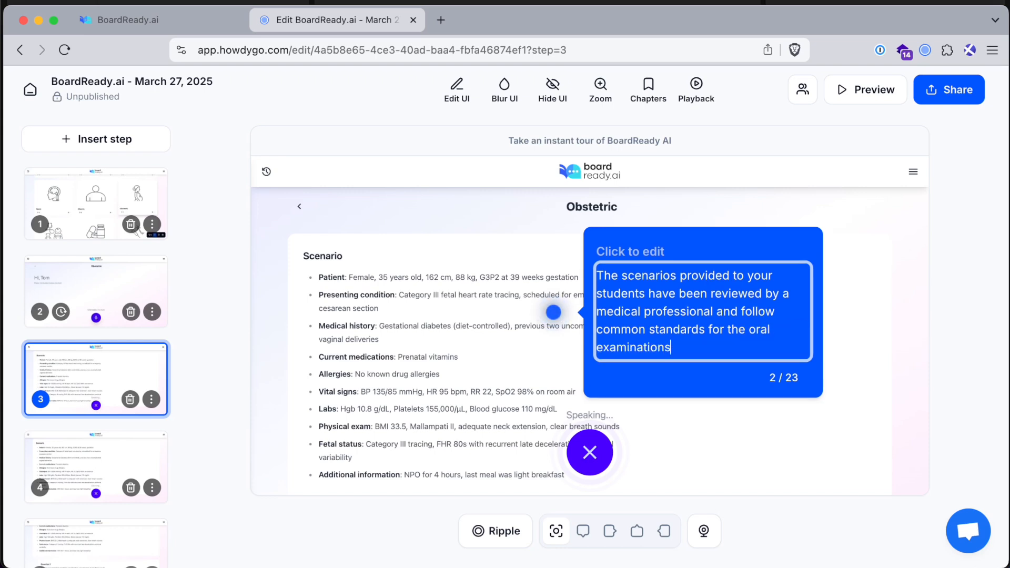
Add a second paragraph to step 3's annotation: "Students can ask follow-up questions as they would during their exams.".
{"action": "type", "text": "."}
{"action": "key", "text": "Return"}
{"action": "key", "text": "Return"}
{"action": "type", "text": "Students can ask foll"}
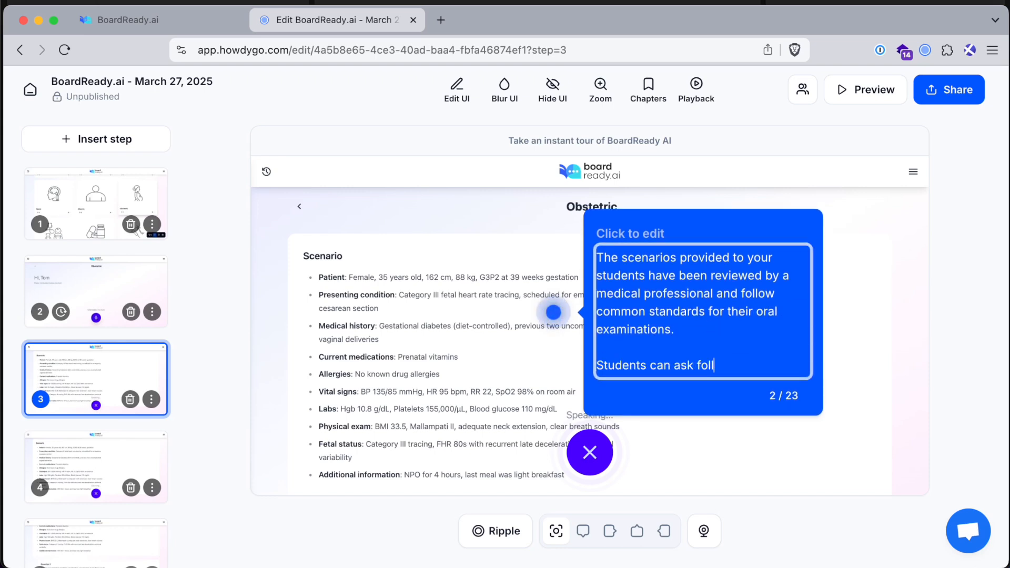
{"action": "type", "text": "ow-up questions as they would in "}
{"action": "type", "text": "."}
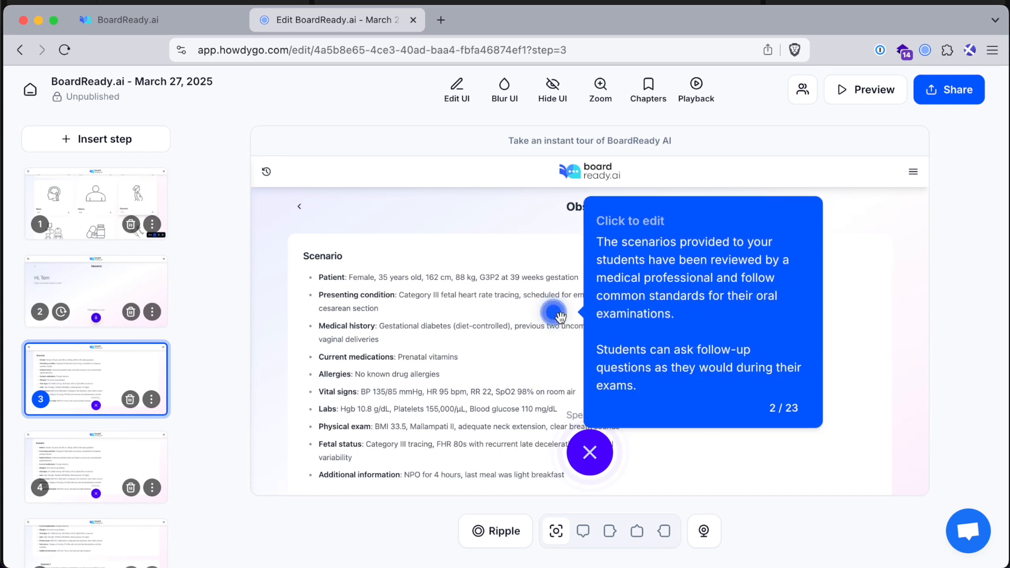
Change step 4's annotation marker to a ripple box around the Question 1 card.
{"action": "left_click", "coordinate": [118, 466]}
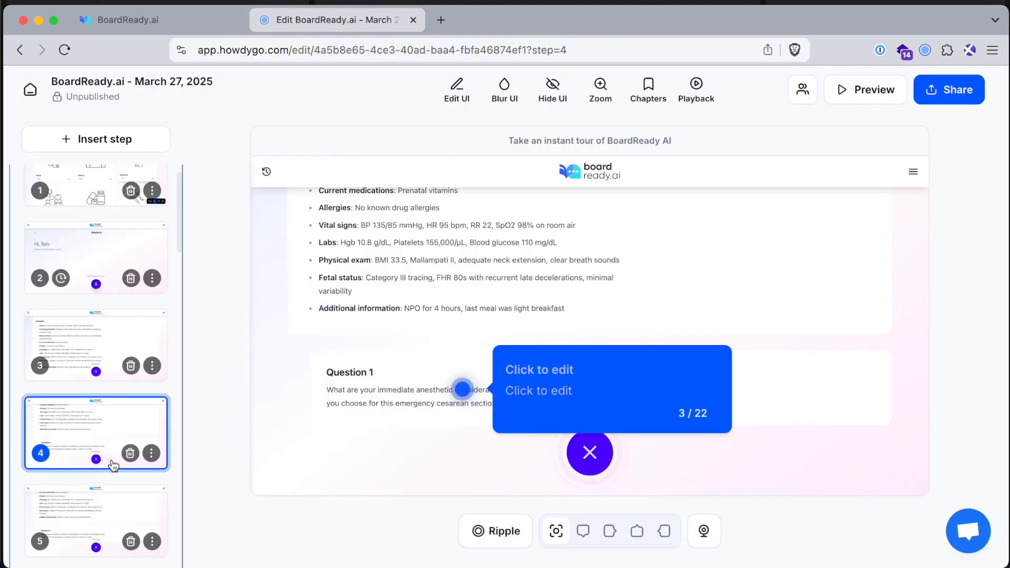
{"action": "left_click_drag", "start_coordinate": [462, 389], "coordinate": [496, 379]}
{"action": "left_click", "coordinate": [496, 531]}
{"action": "left_click", "coordinate": [429, 459]}
Start step 4's annotation with "The questions presented to the student also follow national training standards. This approach".
{"action": "left_click", "coordinate": [521, 292]}
{"action": "type", "text": "The questions we"}
{"action": "key", "text": "BackSpace"}
{"action": "key", "text": "BackSpace"}
{"action": "key", "text": "BackSpace"}
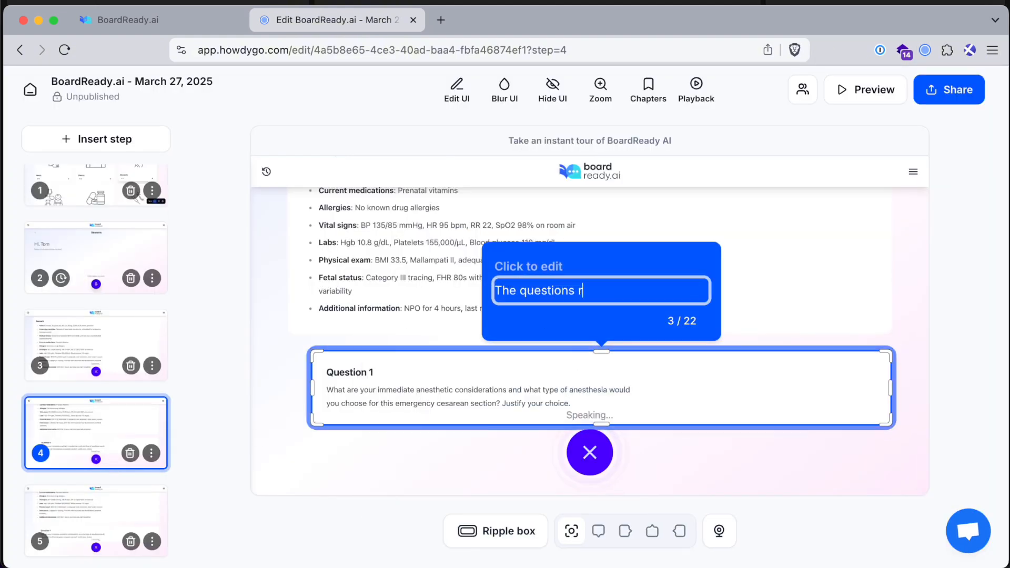
{"action": "type", "text": "presented to the student also follow national training standards. This approach"}
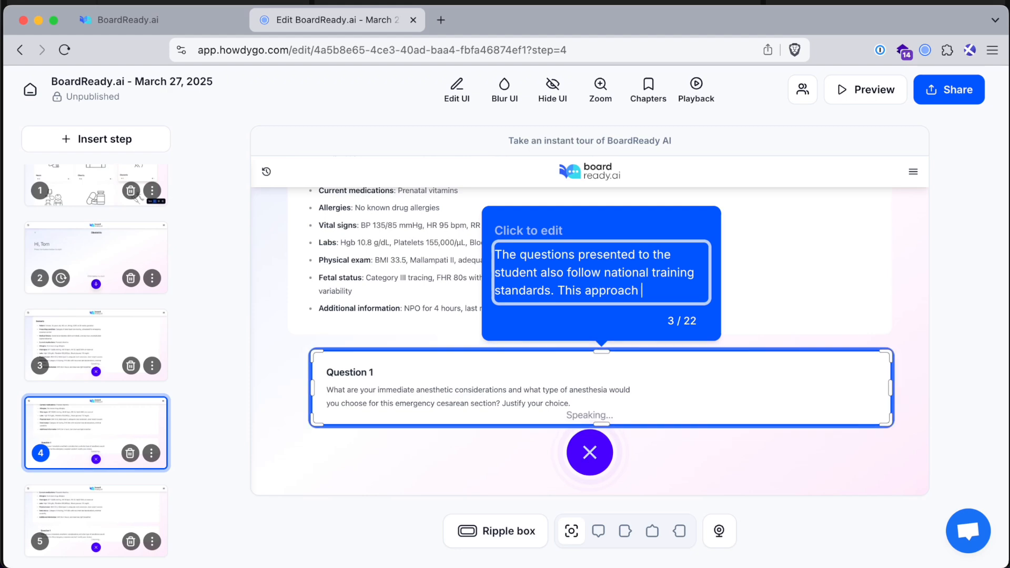
Open step 1's annotation text with "Oral examinations and scenario based training is an essential component to medical training.".
{"action": "left_click", "coordinate": [96, 345]}
{"action": "left_click", "coordinate": [112, 149]}
{"action": "key", "text": "Escape"}
{"action": "left_click", "coordinate": [95, 184]}
{"action": "left_click", "coordinate": [494, 226]}
{"action": "type", "text": "O"}
{"action": "left_click_drag", "start_coordinate": [542, 242], "coordinate": [650, 238]}
{"action": "type", "text": "is an essential component to medical training."}
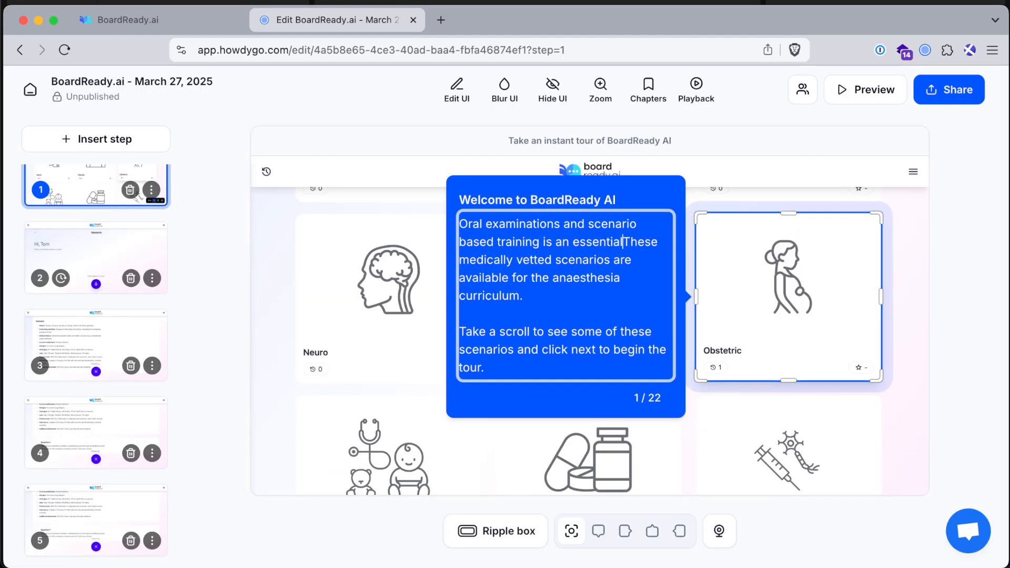
Replace the remaining text in step 1's annotation with "BoardReady provides anaesthesia scenarios for the entire curriculum.".
{"action": "key", "text": "Return"}
{"action": "key", "text": "Return"}
{"action": "left_click_drag", "start_coordinate": [485, 391], "coordinate": [459, 283]}
{"action": "type", "text": "BoardReady provides medical training"}
{"action": "key", "text": "alt+BackSpace"}
{"action": "key", "text": "alt+BackSpace"}
{"action": "type", "text": "anaesthesia scenarios for the entire curriculum."}
Close step 1's annotation with "This means students can practice oral responses throughout the semester and to prepare for exams.".
{"action": "key", "text": "Return"}
{"action": "key", "text": "Return"}
{"action": "type", "text": "This means students can practice oral responses throughout the semester and to prepare final examinations."}
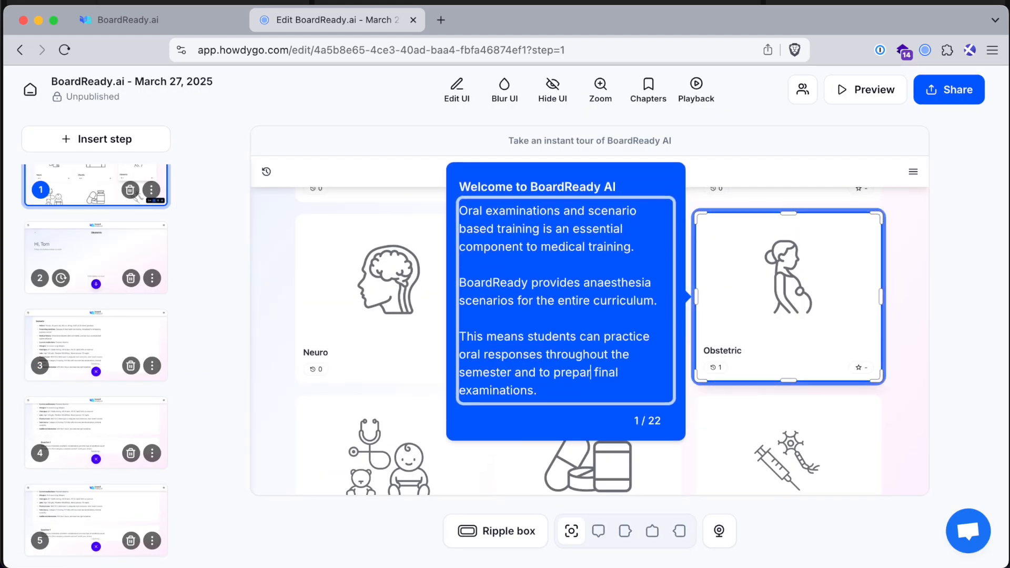
Extend step 4's annotation with "When the student responds our AI has been developed to adjust their response as required.".
{"action": "left_click", "coordinate": [96, 431]}
{"action": "left_click", "coordinate": [552, 272]}
{"action": "type", "text": "When the student responds our AI has been developed to adjust their response as required.the AI will navigate the exam in a similar way to a real-world exam."}
Annotate step 5 with "In this scenario, the student's response referred to using an Epidural, the AI challenges the student".
{"action": "left_click", "coordinate": [89, 243]}
{"action": "left_click", "coordinate": [600, 263]}
{"action": "type", "text": "In this scenario, the student's response referred to using an Epidural, the AI challenges the student"}
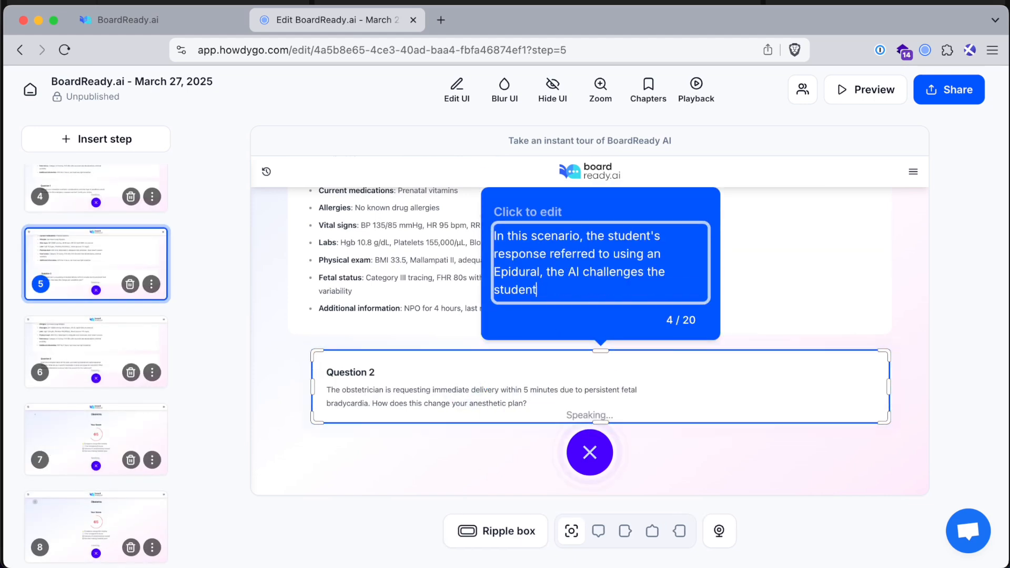
Place the annotation of the exam feedback step to the right of its marker.
{"action": "left_click", "coordinate": [96, 437]}
{"action": "left_click", "coordinate": [663, 531]}
{"action": "left_click", "coordinate": [97, 395]}
Add a chapter titled "Welcome to BoardReady AI" at step 1.
{"action": "scroll", "coordinate": [99, 431], "scroll_direction": "up", "scroll_amount": 10}
{"action": "left_click", "coordinate": [95, 204]}
{"action": "left_click", "coordinate": [648, 90]}
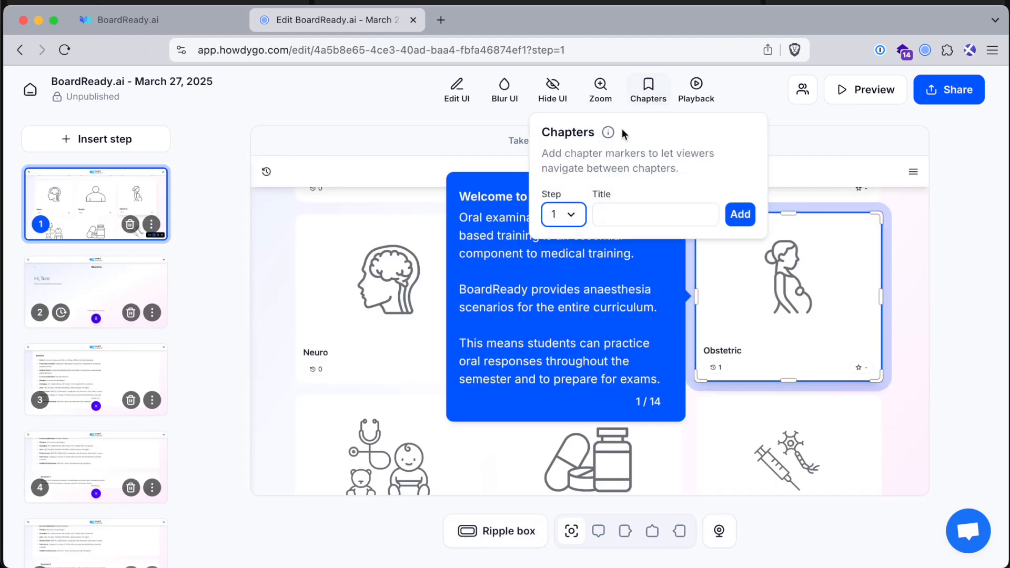
{"action": "left_click", "coordinate": [655, 214]}
{"action": "type", "text": "Welcome to BoardReady AI"}
{"action": "key", "text": "Return"}
Add a chapter titled "Oral Scenario Training" at step 3.
{"action": "left_click", "coordinate": [96, 315]}
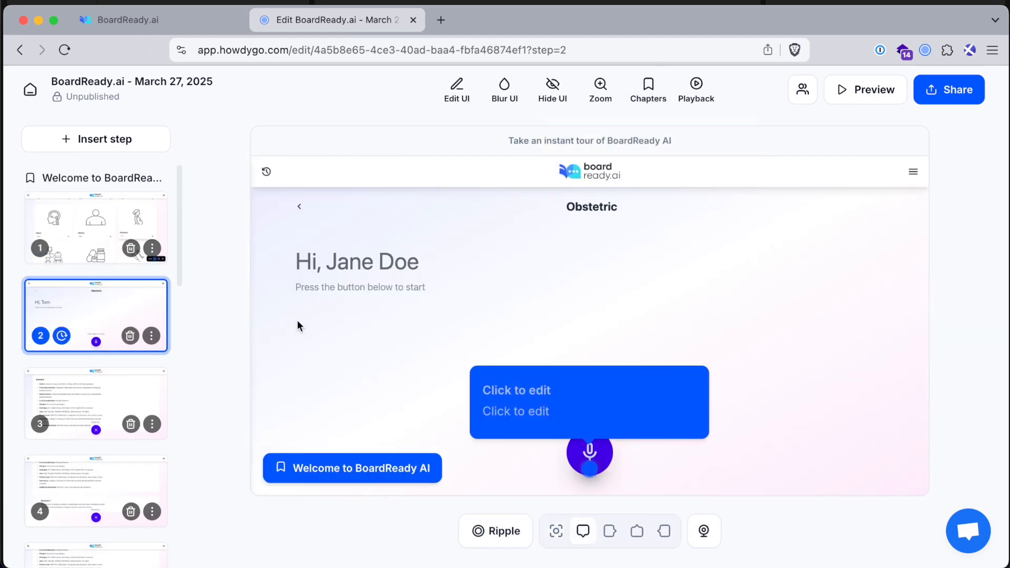
{"action": "left_click", "coordinate": [96, 403]}
{"action": "left_click", "coordinate": [648, 89]}
{"action": "left_click", "coordinate": [655, 214]}
{"action": "type", "text": "AI"}
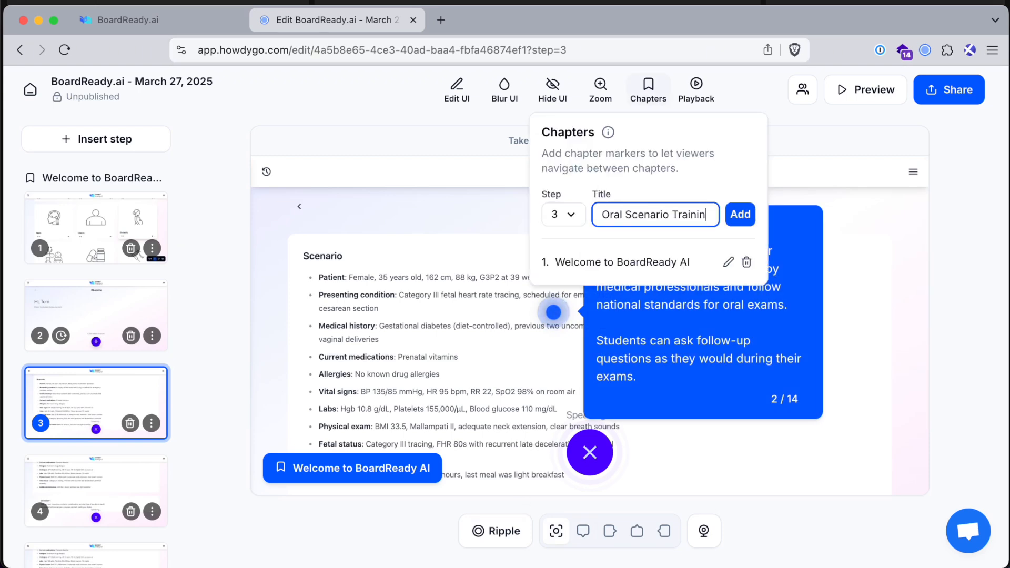
{"action": "type", "text": "g"}
{"action": "key", "text": "Return"}
Add a chapter titled "Study recommendations" at step 7.
{"action": "scroll", "coordinate": [102, 405], "scroll_direction": "down", "scroll_amount": 8}
{"action": "left_click", "coordinate": [80, 375]}
{"action": "left_click", "coordinate": [648, 89]}
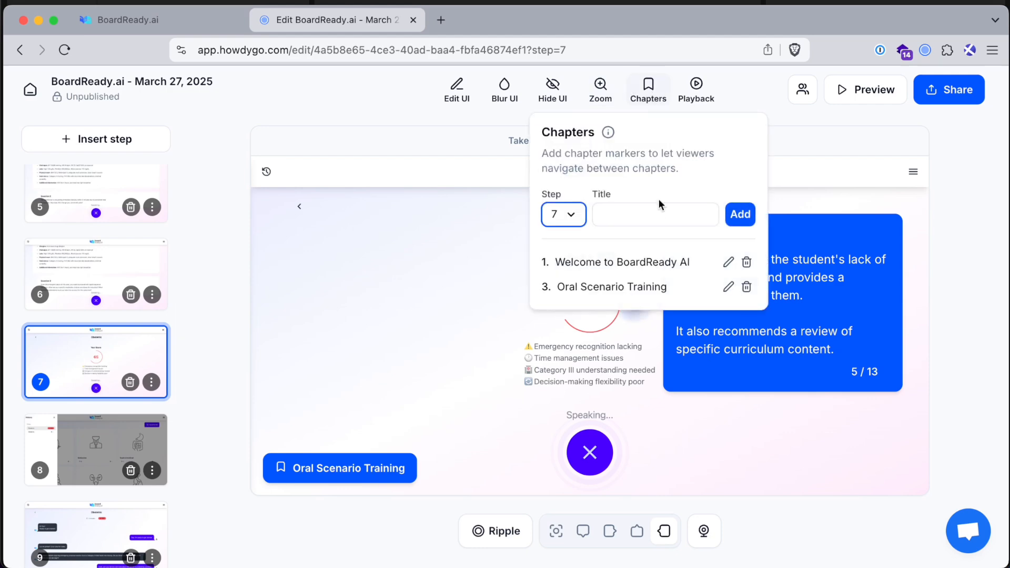
{"action": "left_click", "coordinate": [654, 215]}
{"action": "type", "text": "Study reco"}
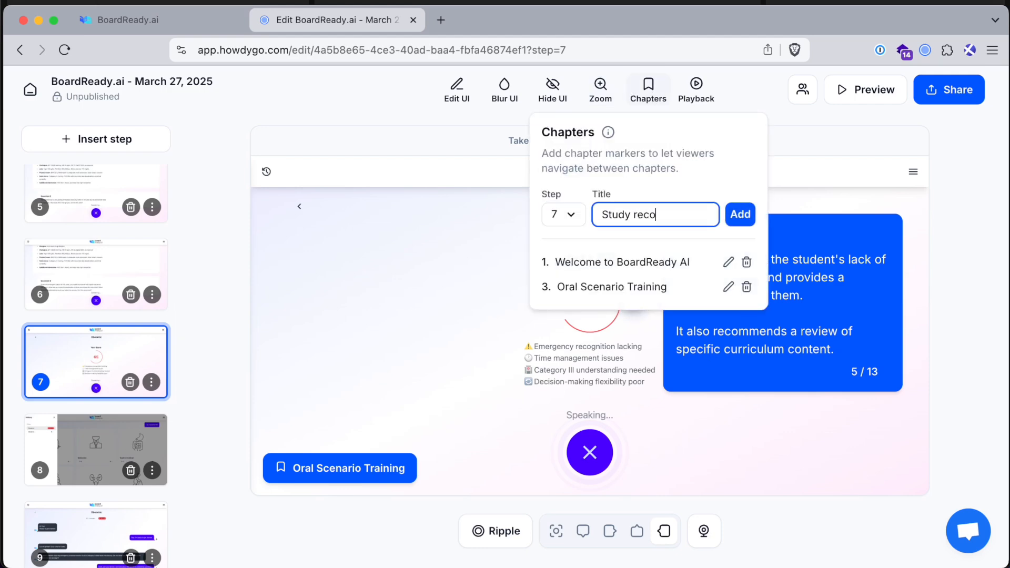
{"action": "type", "text": "mmendations"}
{"action": "key", "text": "Return"}
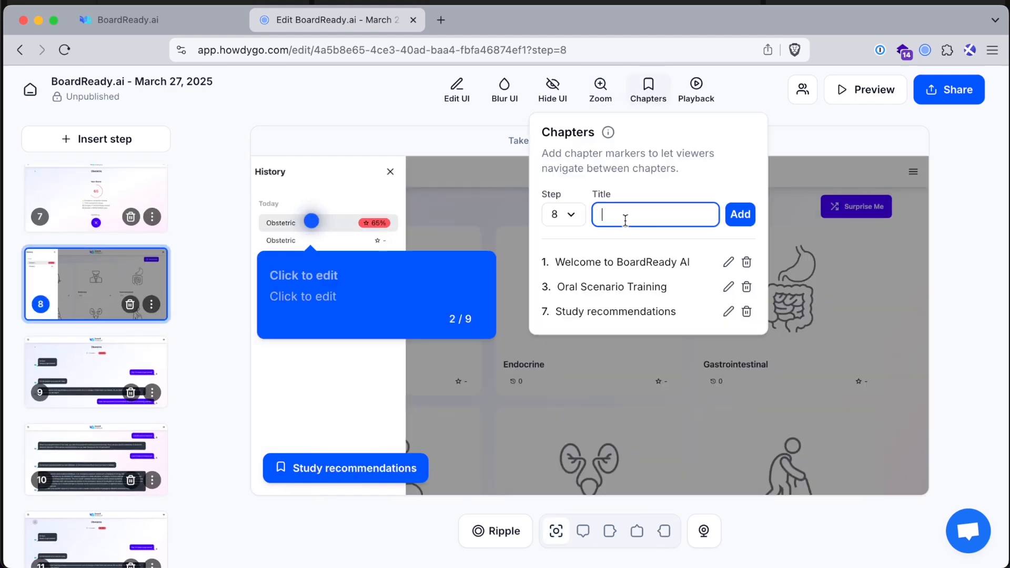
Add a chapter titled "Review transcript" at step 8.
{"action": "type", "text": "Review transcript"}
{"action": "key", "text": "Return"}
{"action": "left_click", "coordinate": [100, 398]}
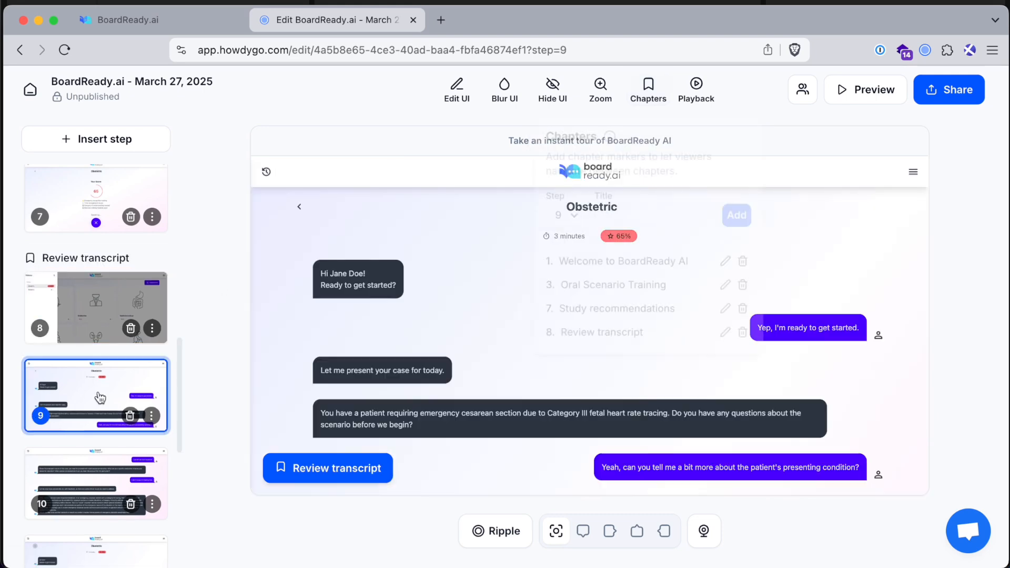
Set step 8 to auto-progress to the next step after 0.3 seconds.
{"action": "left_click", "coordinate": [104, 314]}
{"action": "left_click", "coordinate": [701, 99]}
{"action": "left_click", "coordinate": [794, 235]}
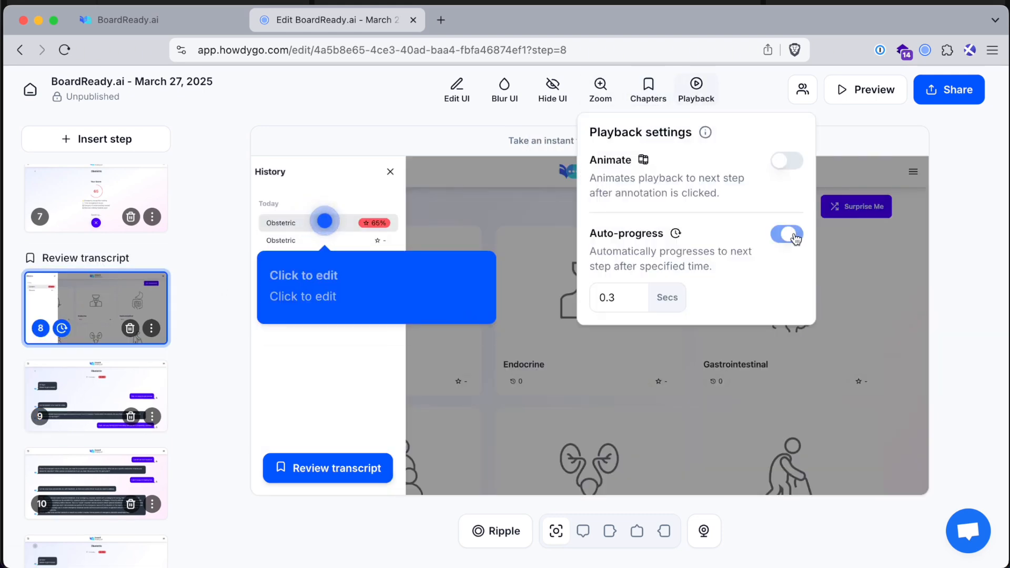
Add a chapter titled "Final exam preparation" at step 12.
{"action": "scroll", "coordinate": [117, 220], "scroll_direction": "down", "scroll_amount": 5}
{"action": "left_click", "coordinate": [100, 404]}
{"action": "left_click", "coordinate": [655, 95]}
{"action": "left_click", "coordinate": [625, 207]}
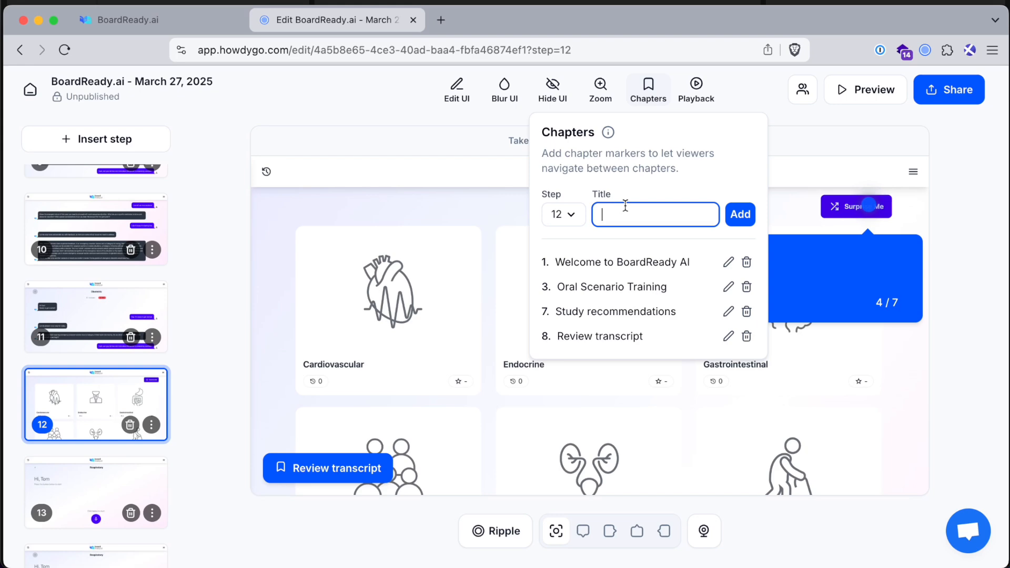
{"action": "type", "text": "Final exam preparation"}
{"action": "key", "text": "Return"}
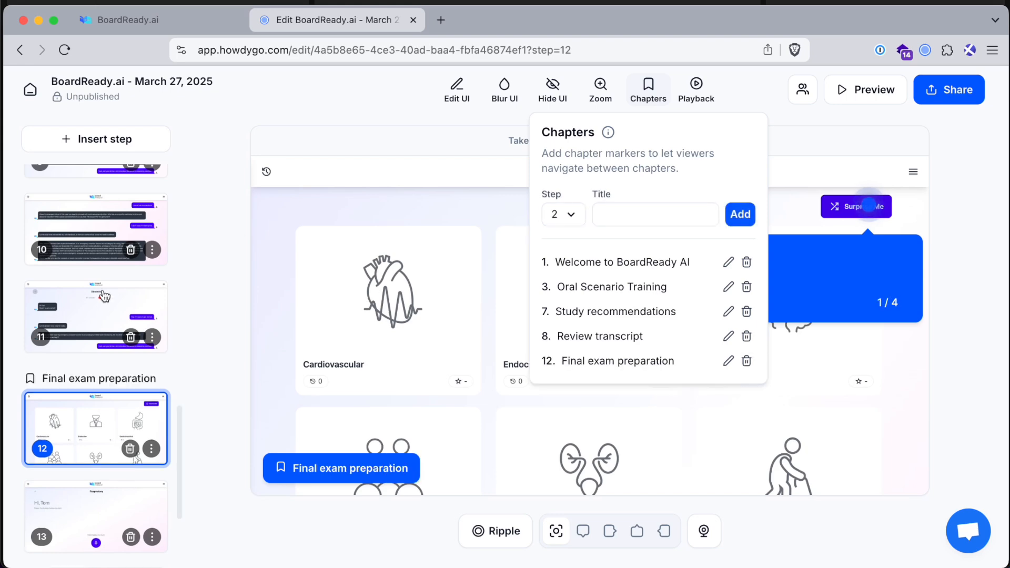
{"action": "left_click", "coordinate": [95, 310]}
{"action": "scroll", "coordinate": [93, 305], "scroll_direction": "up", "scroll_amount": 1}
{"action": "key", "text": "BackSpace"}
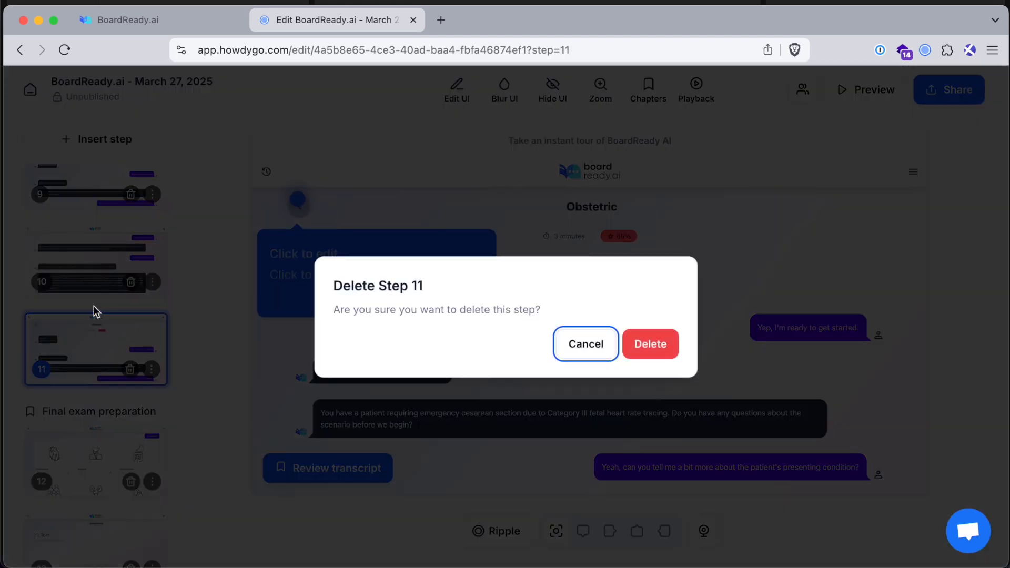
{"action": "left_click", "coordinate": [114, 265]}
Delete step 10, the scrolled-down view of the transcript.
{"action": "left_click", "coordinate": [116, 262]}
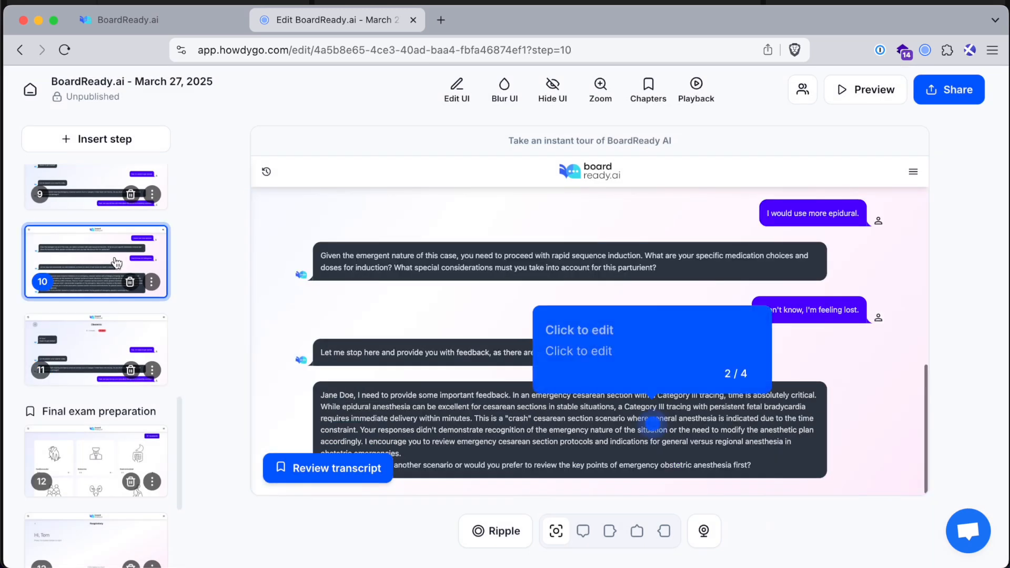
{"action": "key", "text": "BackSpace"}
{"action": "key", "text": "Tab"}
{"action": "key", "text": "Return"}
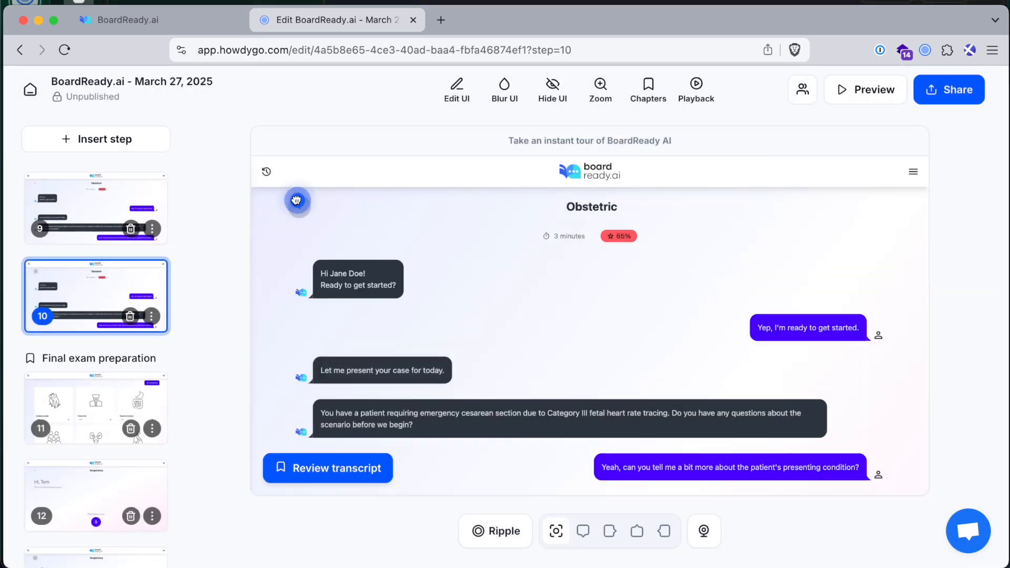
Set the new step 10, the transcript's return step, to auto-progress after 0.3 seconds.
{"action": "left_click", "coordinate": [696, 97]}
{"action": "left_click", "coordinate": [786, 234]}
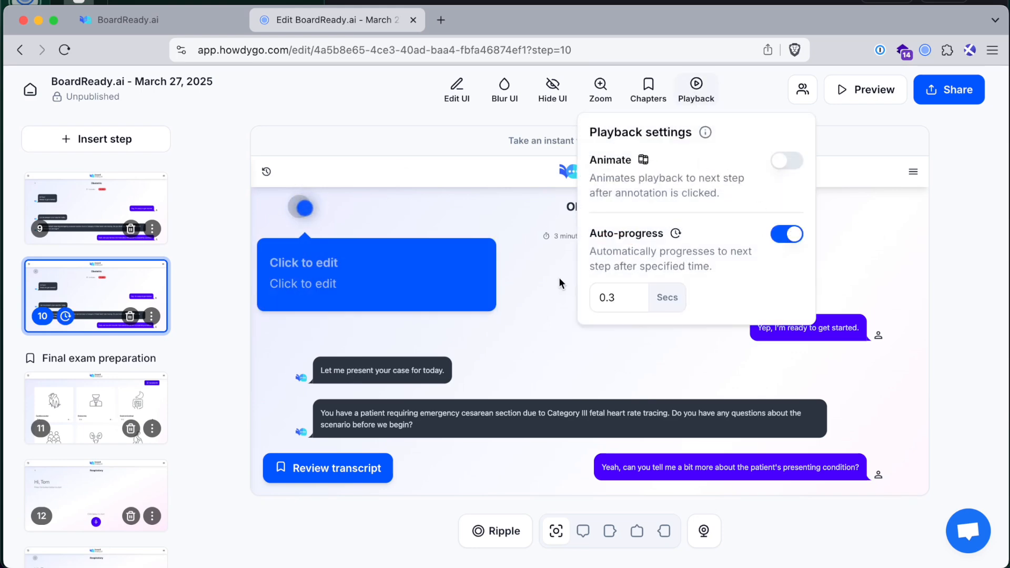
{"action": "left_click", "coordinate": [685, 100]}
Delete the two Respiratory steps between step 11 and the closing call-to-action step.
{"action": "scroll", "coordinate": [86, 320], "scroll_direction": "down", "scroll_amount": 2}
{"action": "left_click", "coordinate": [93, 408]}
{"action": "key", "text": "BackSpace"}
{"action": "key", "text": "Tab"}
{"action": "key", "text": "Return"}
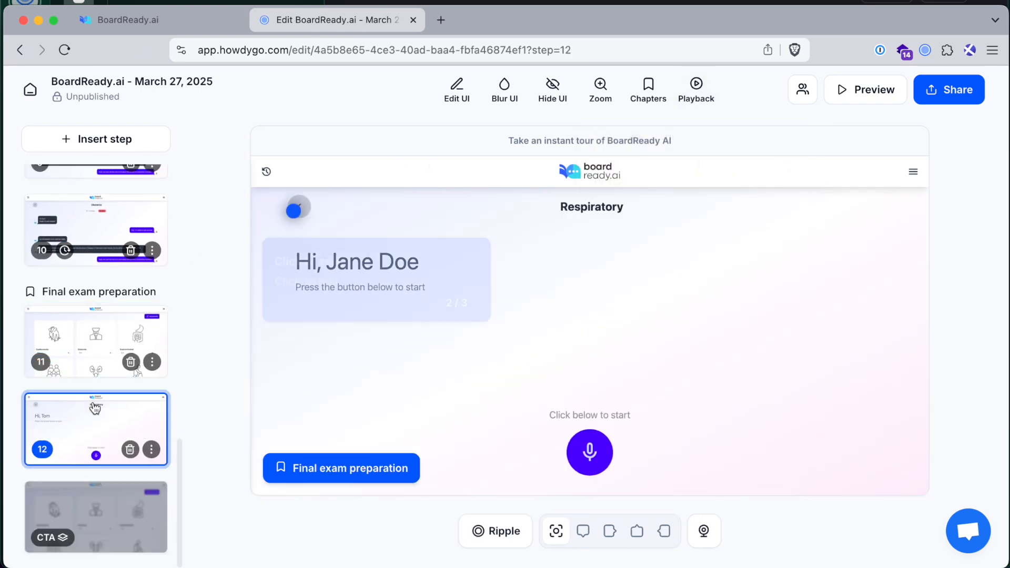
{"action": "key", "text": "BackSpace"}
{"action": "key", "text": "Tab"}
{"action": "key", "text": "Return"}
Give the closing call-to-action card the heading "Interested in bringing AI into your teaching?".
{"action": "left_click", "coordinate": [607, 294]}
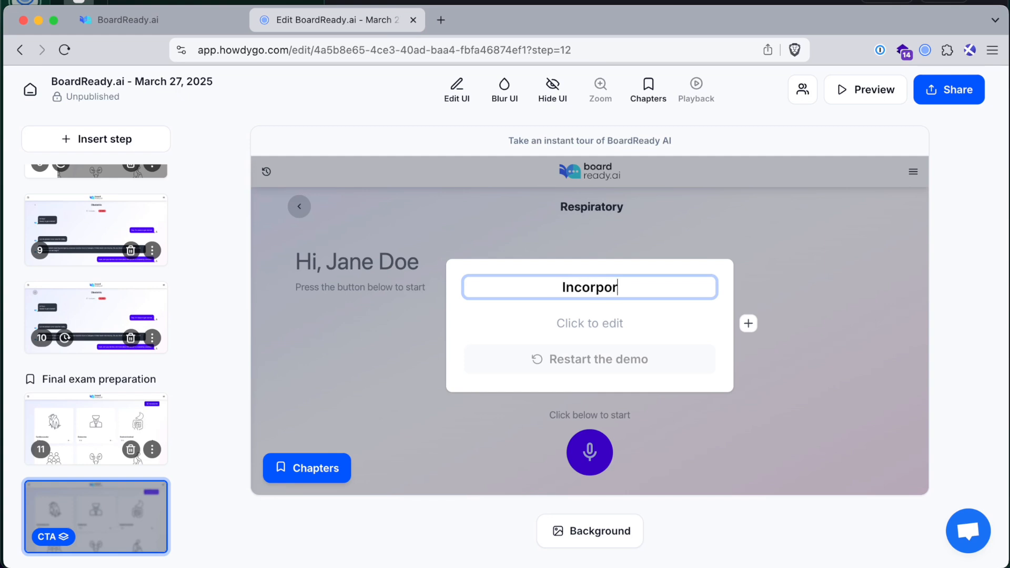
{"action": "type", "text": "Interested in bringing AI into your "}
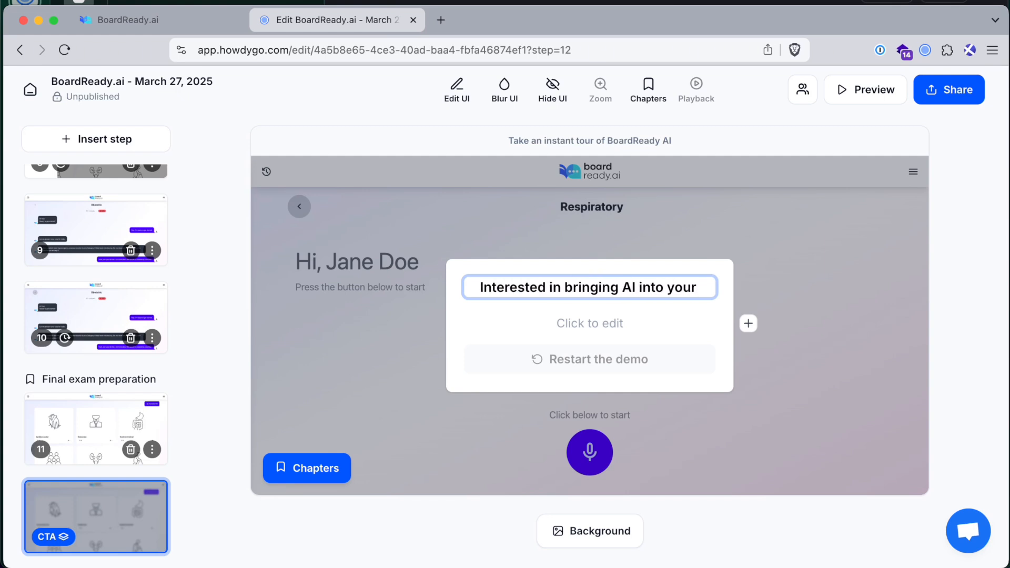
{"action": "type", "text": "teaching?"}
Reword the closing card's heading to "Interested in incorporating oral scenarios into your teaching?".
{"action": "double_click", "coordinate": [588, 279]}
{"action": "key", "text": "BackSpace"}
{"action": "type", "text": "incorporating"}
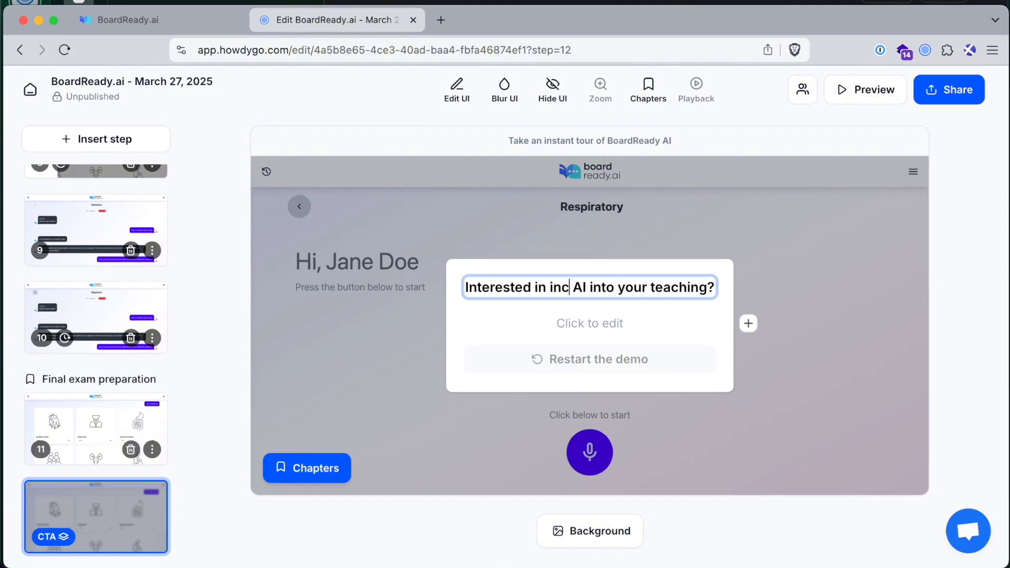
{"action": "key", "text": "alt+Right"}
{"action": "type", "text": "oral scenarios"}
{"action": "key", "text": "alt+Left"}
{"action": "key", "text": "alt+Left"}
{"action": "key", "text": "alt+BackSpace"}
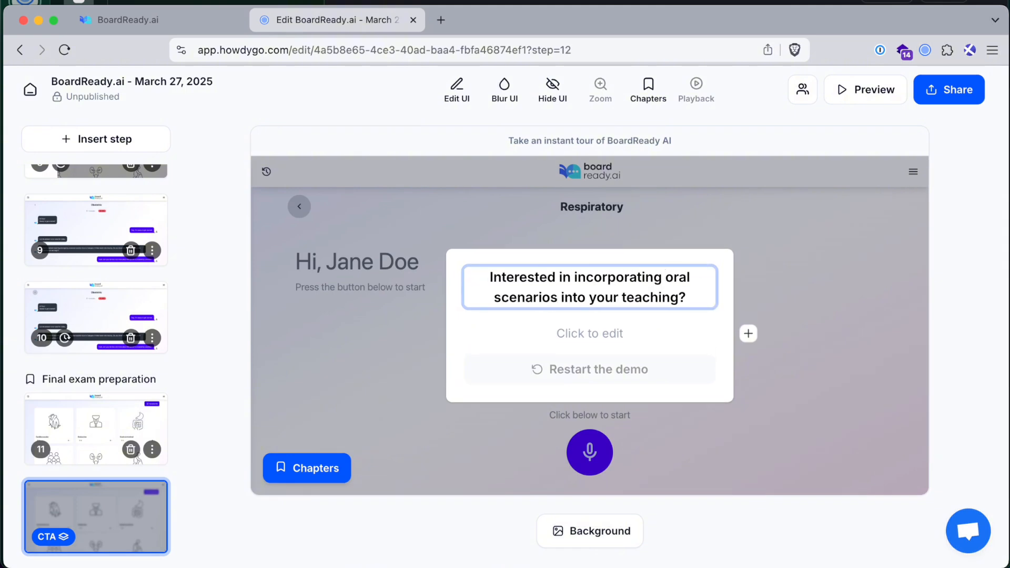
Refine the closing card's heading to "Interested in adding more oral scenario simulation into your course?".
{"action": "double_click", "coordinate": [618, 277]}
{"action": "type", "text": "adding more"}
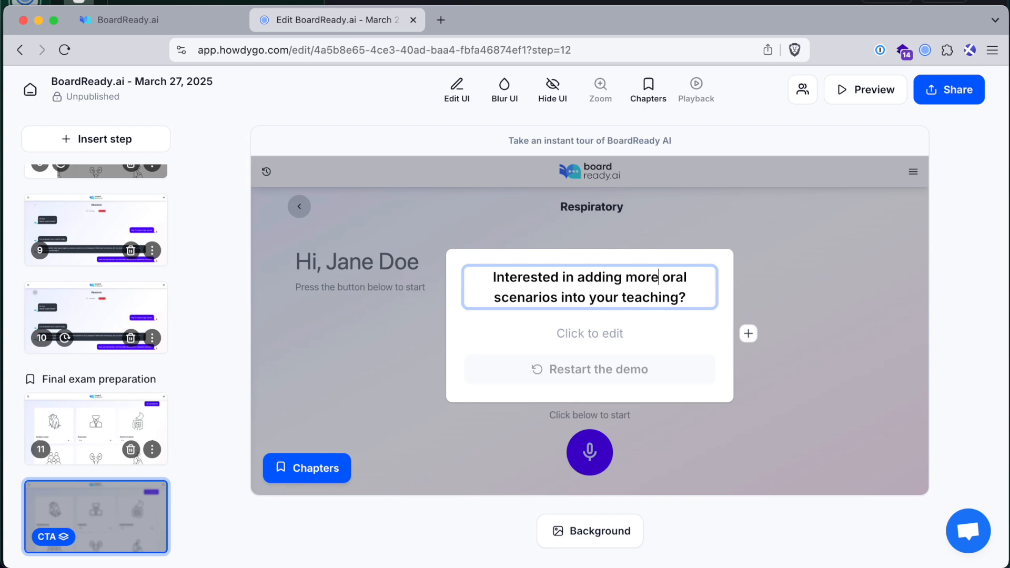
{"action": "double_click", "coordinate": [526, 297]}
{"action": "type", "text": "scenario simulation"}
{"action": "left_click", "coordinate": [658, 312]}
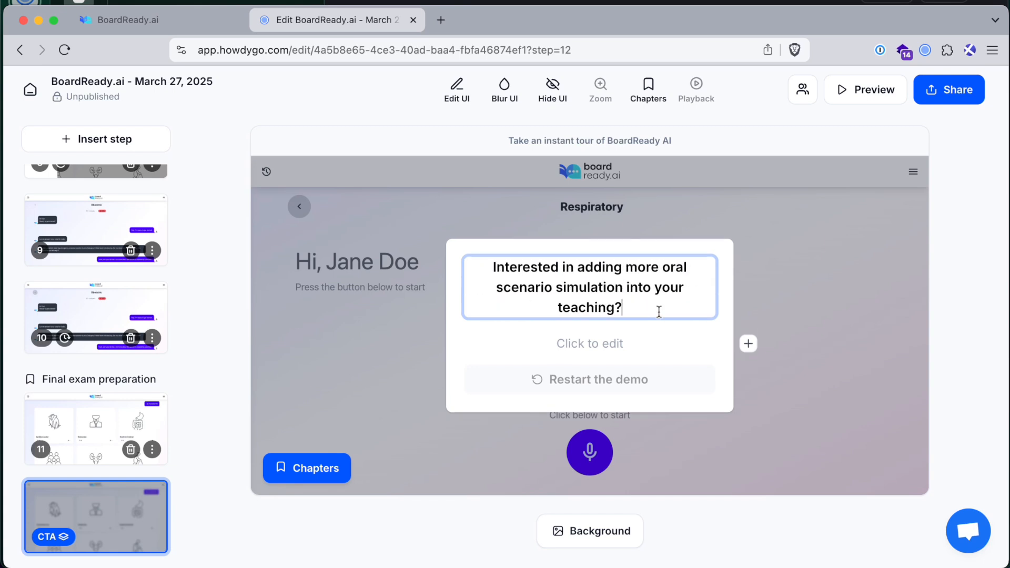
{"action": "double_click", "coordinate": [606, 307]}
{"action": "type", "text": "course"}
{"action": "left_click", "coordinate": [673, 337]}
Add a primary button labelled "Arrange a call" to the closing call-to-action card.
{"action": "left_click", "coordinate": [748, 329]}
{"action": "left_click", "coordinate": [796, 402]}
{"action": "left_click", "coordinate": [748, 342]}
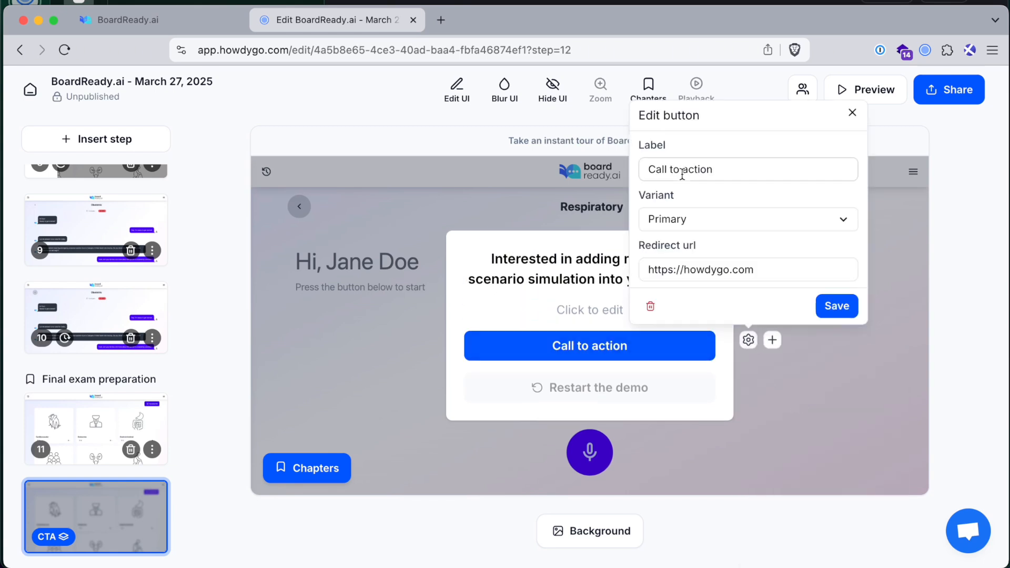
{"action": "triple_click", "coordinate": [746, 172]}
{"action": "type", "text": "Speak"}
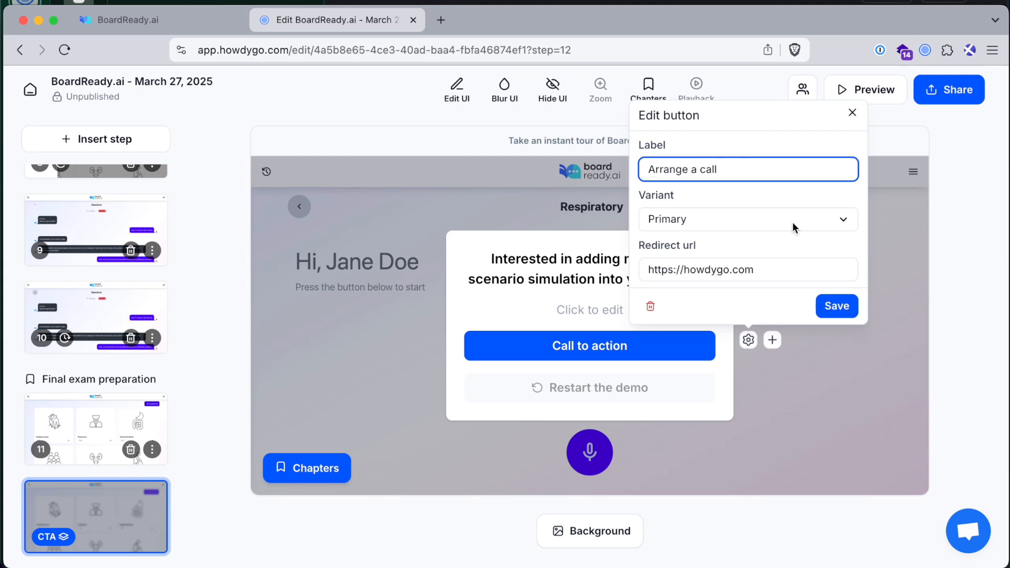
{"action": "left_click", "coordinate": [837, 306]}
Open boardready.ai in a new browser tab and look over its Contact page.
{"action": "key", "text": "super+t"}
{"action": "type", "text": "boardready"}
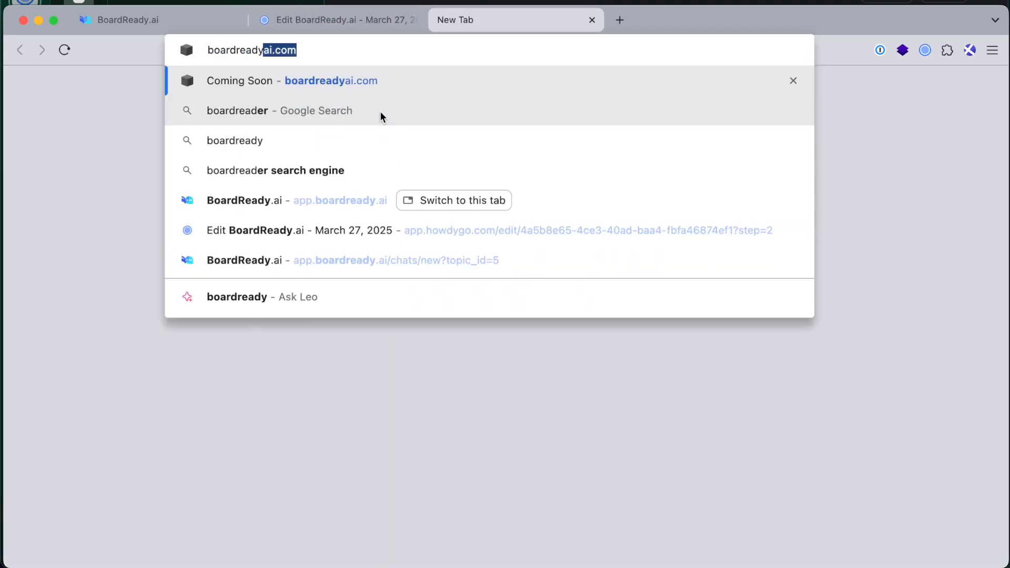
{"action": "type", "text": ".ai"}
{"action": "key", "text": "Return"}
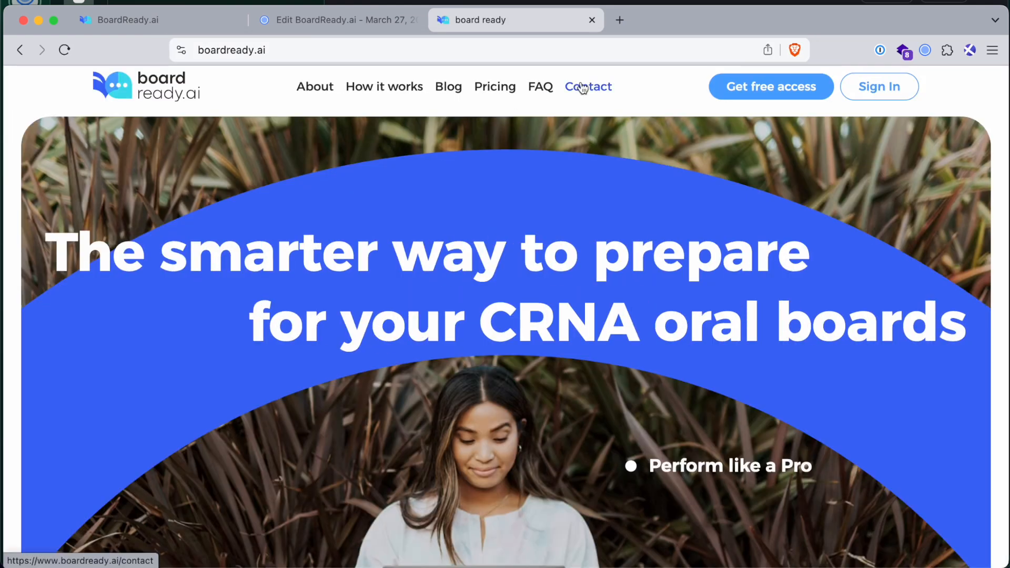
{"action": "left_click", "coordinate": [582, 87]}
{"action": "scroll", "coordinate": [568, 295], "scroll_direction": "down", "scroll_amount": 15}
{"action": "scroll", "coordinate": [568, 295], "scroll_direction": "up", "scroll_amount": 10}
{"action": "left_click", "coordinate": [336, 19]}
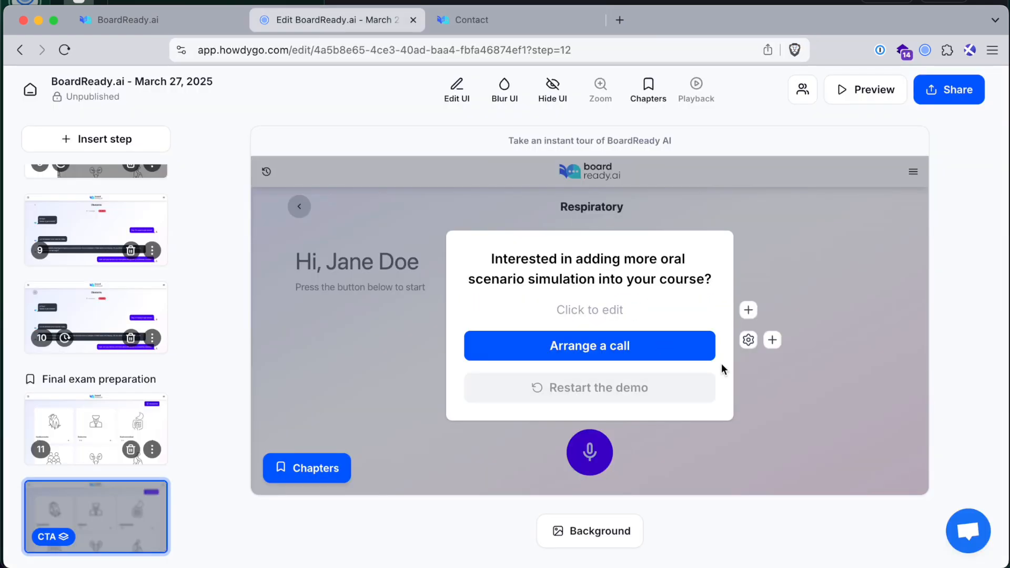
{"action": "left_click", "coordinate": [748, 340]}
{"action": "triple_click", "coordinate": [732, 270]}
{"action": "type", "text": "https://www.boardready.ai/contact?"}
{"action": "type", "text": "utm_source=howdyg"}
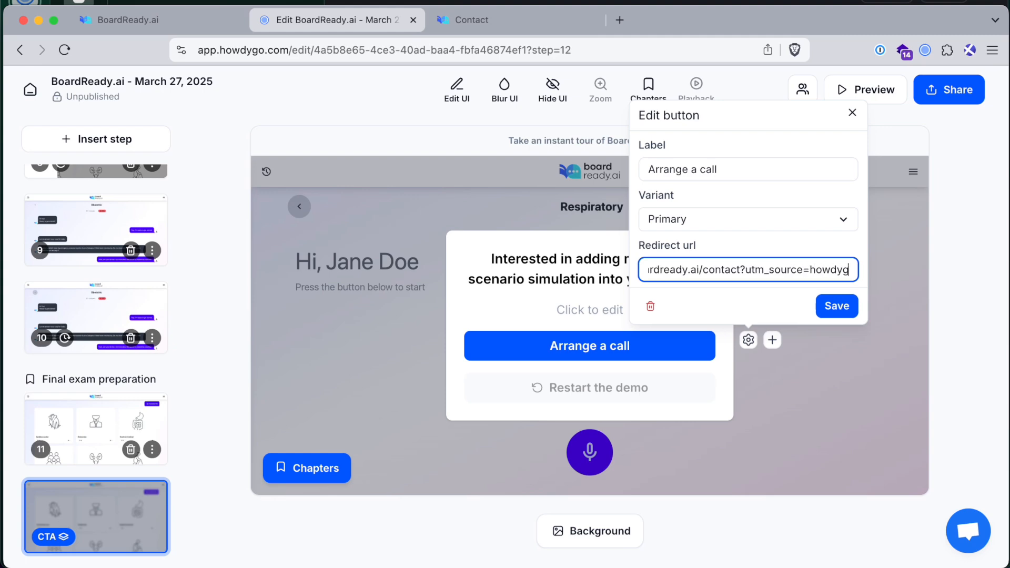
{"action": "type", "text": "o-demo"}
{"action": "left_click", "coordinate": [830, 304]}
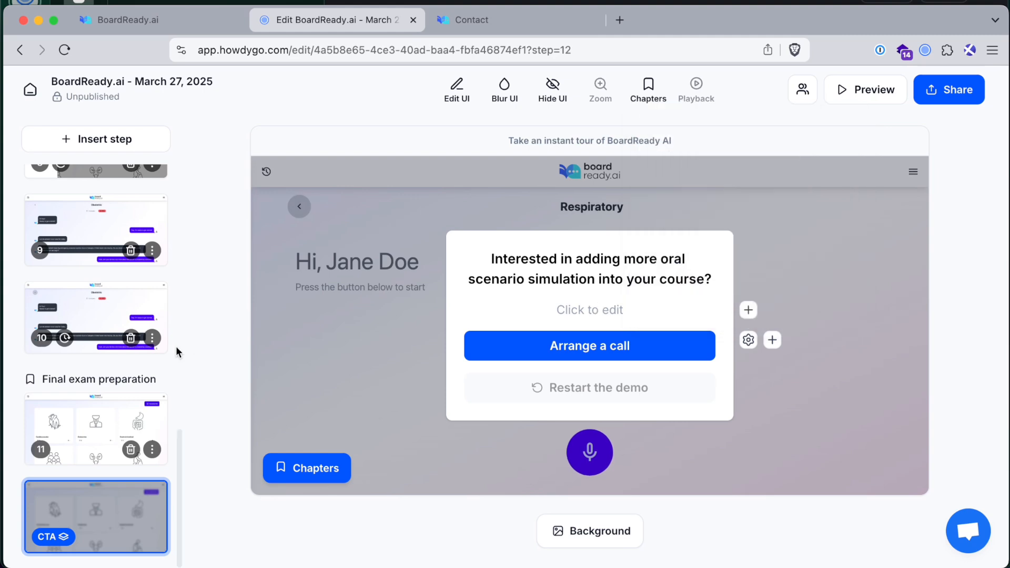
{"action": "left_click", "coordinate": [589, 530]}
{"action": "key", "text": "Escape"}
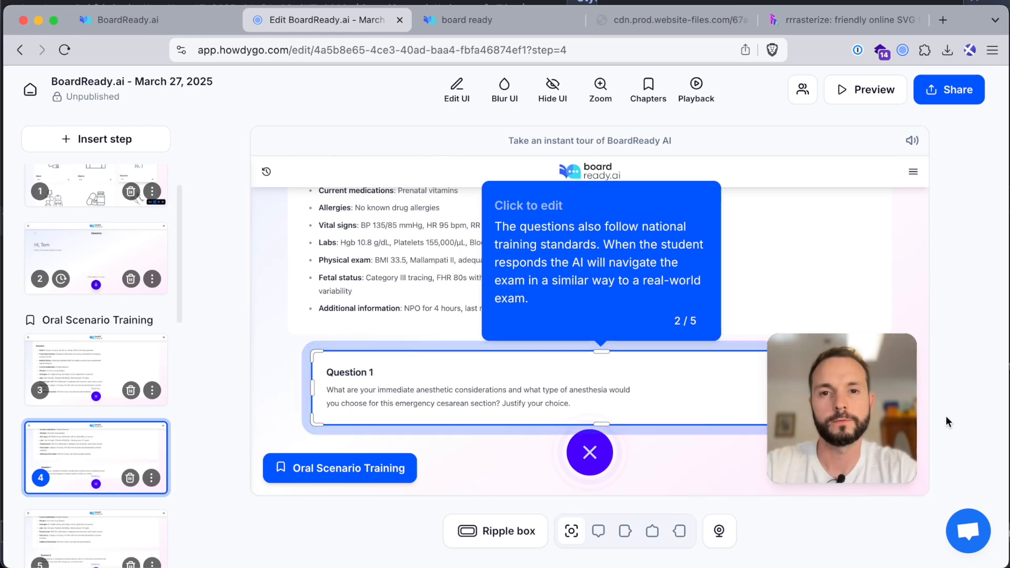
Play the webcam clip on step 3 briefly and delete it from the step.
{"action": "left_click", "coordinate": [69, 358]}
{"action": "left_click", "coordinate": [861, 439]}
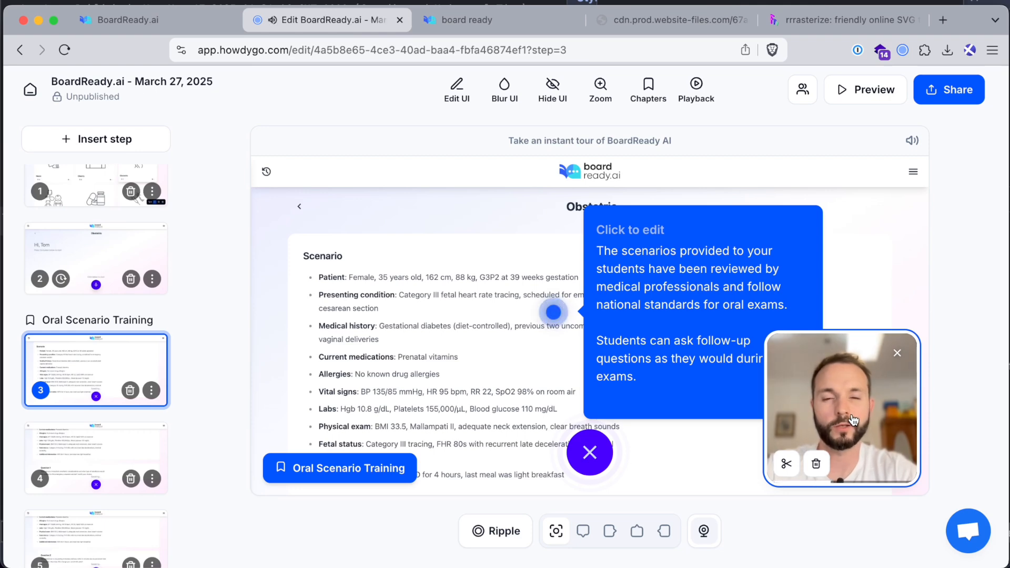
{"action": "left_click", "coordinate": [853, 420]}
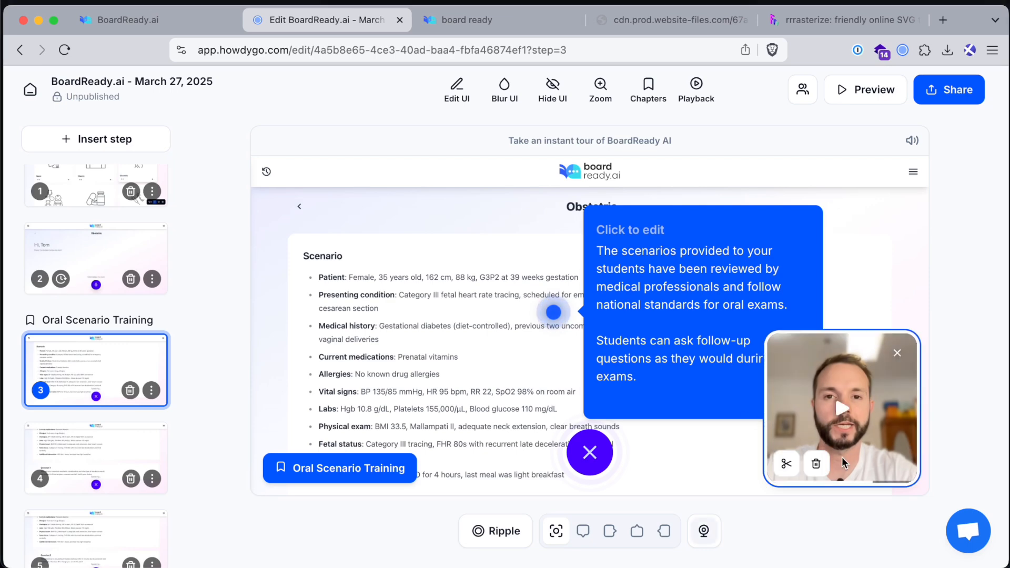
{"action": "left_click", "coordinate": [815, 463]}
{"action": "left_click", "coordinate": [650, 351]}
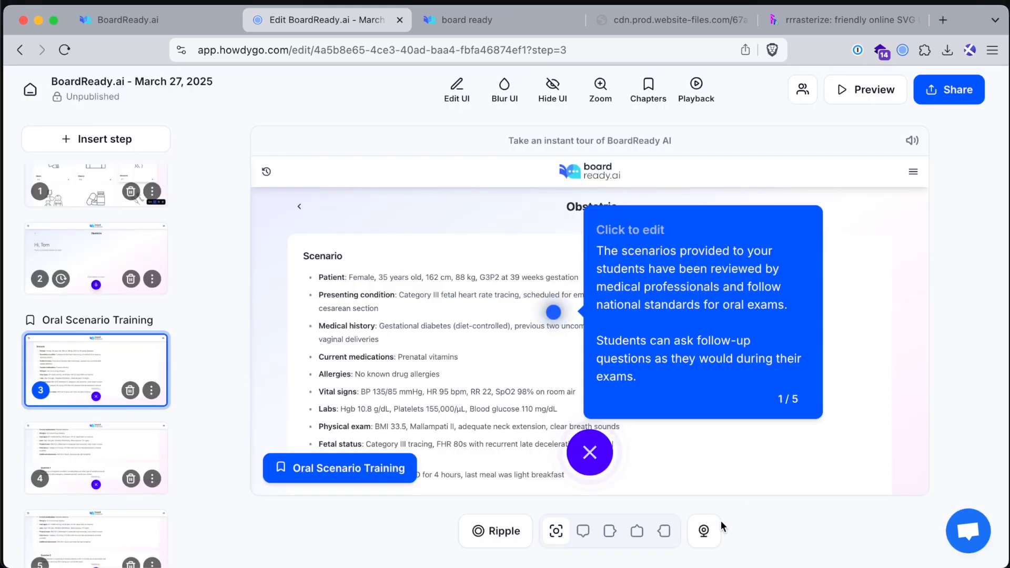
Upload the board ready.ai logo clip as step 3's video and check it in the demo preview.
{"action": "left_click", "coordinate": [704, 531]}
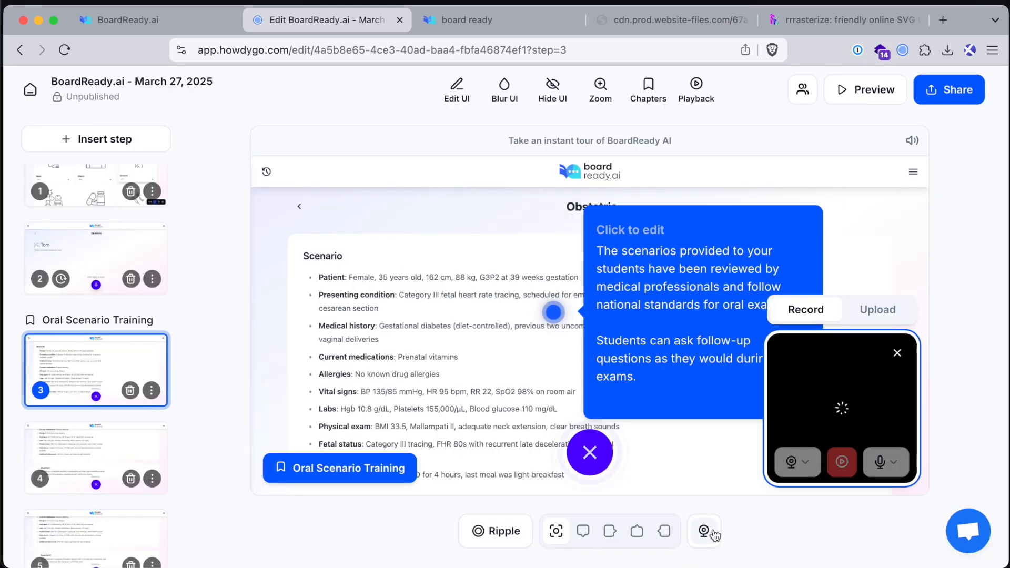
{"action": "left_click", "coordinate": [877, 310]}
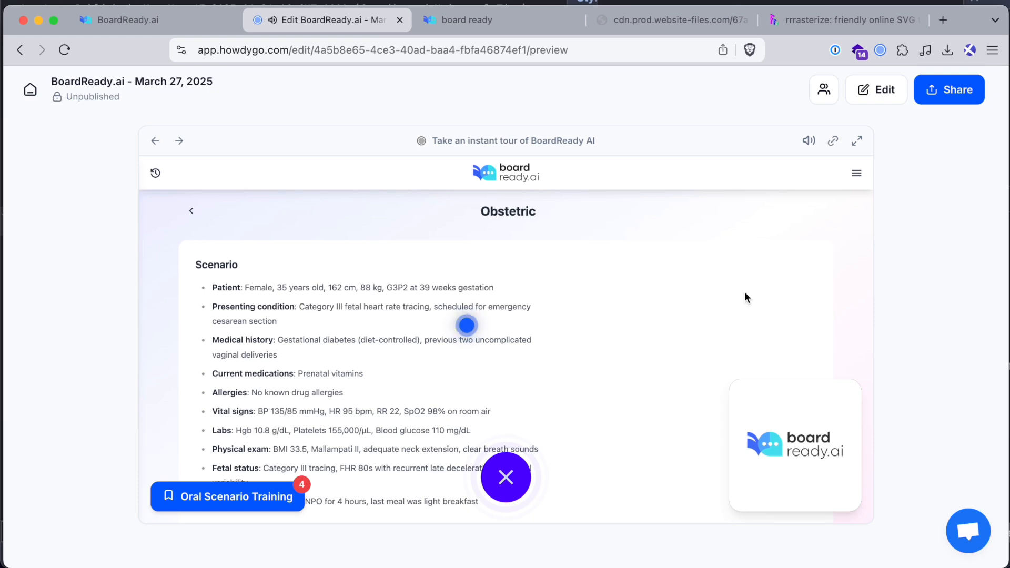
{"action": "left_click", "coordinate": [687, 326]}
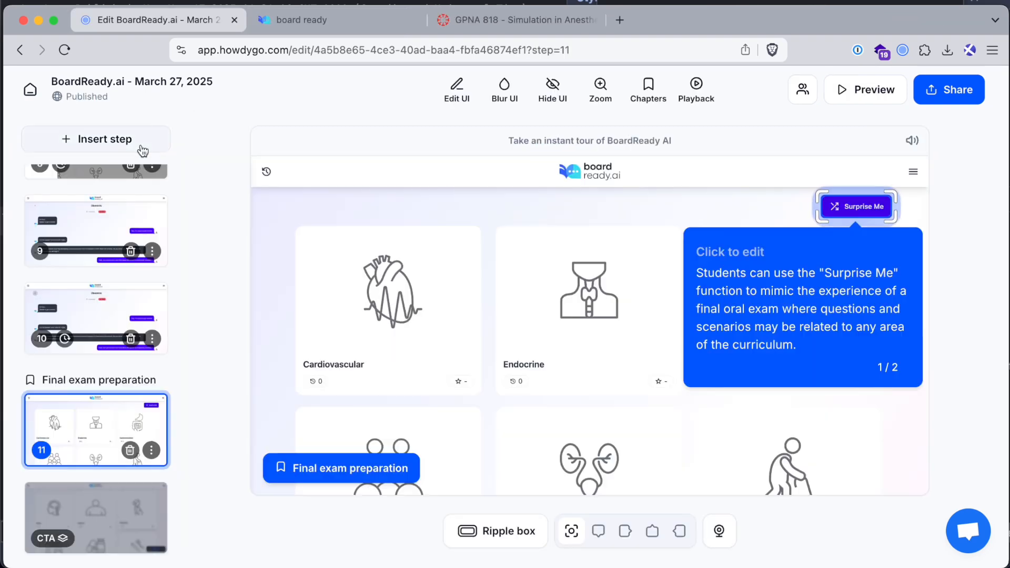
Start an insert-mode HowdyGo recording on the GPNA 818 Canvas course page to add captured steps after step 11.
{"action": "left_click", "coordinate": [142, 152]}
{"action": "left_click", "coordinate": [350, 167]}
{"action": "left_click", "coordinate": [318, 376]}
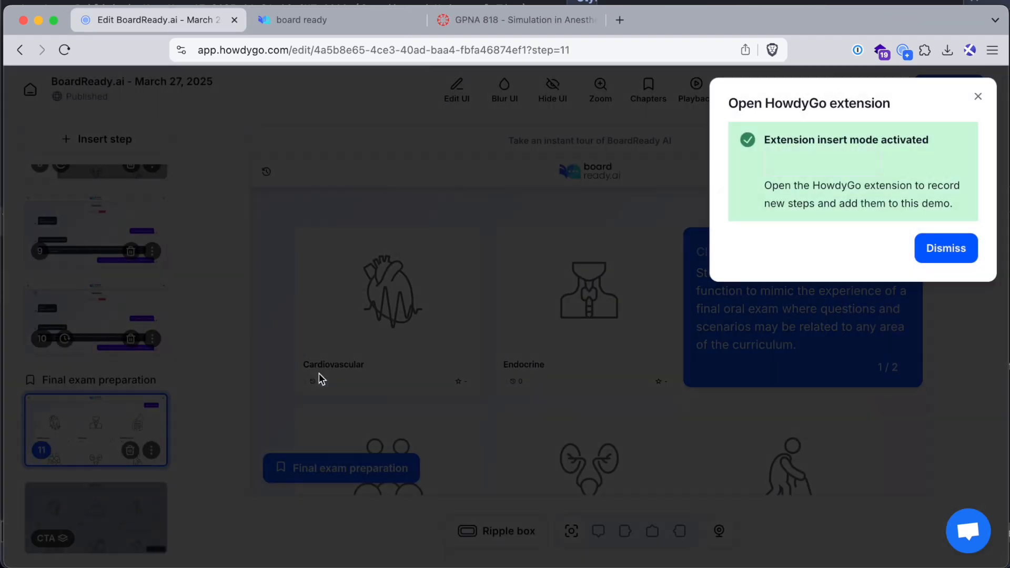
{"action": "left_click", "coordinate": [579, 29]}
{"action": "left_click", "coordinate": [909, 50]}
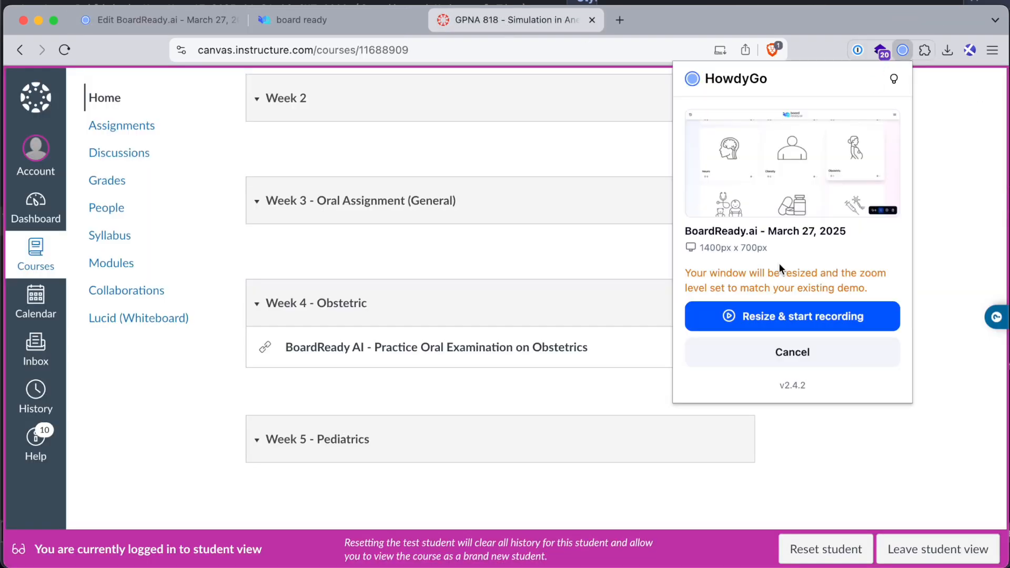
{"action": "left_click", "coordinate": [768, 321]}
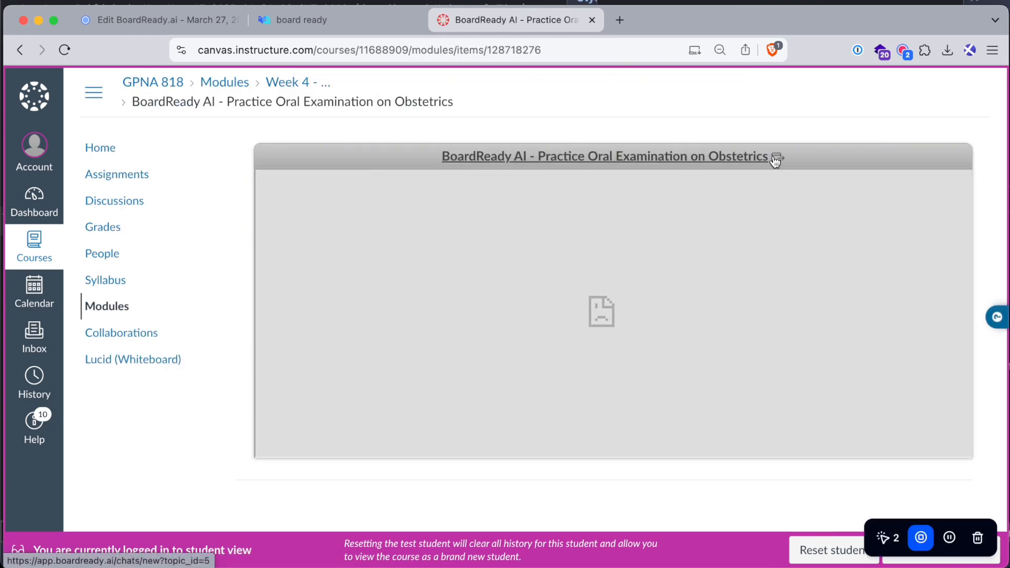
Capture opening the "BoardReady AI - Practice Oral Examination on Obstetrics" link, finish the recording and return to the demo editor.
{"action": "left_click", "coordinate": [775, 158]}
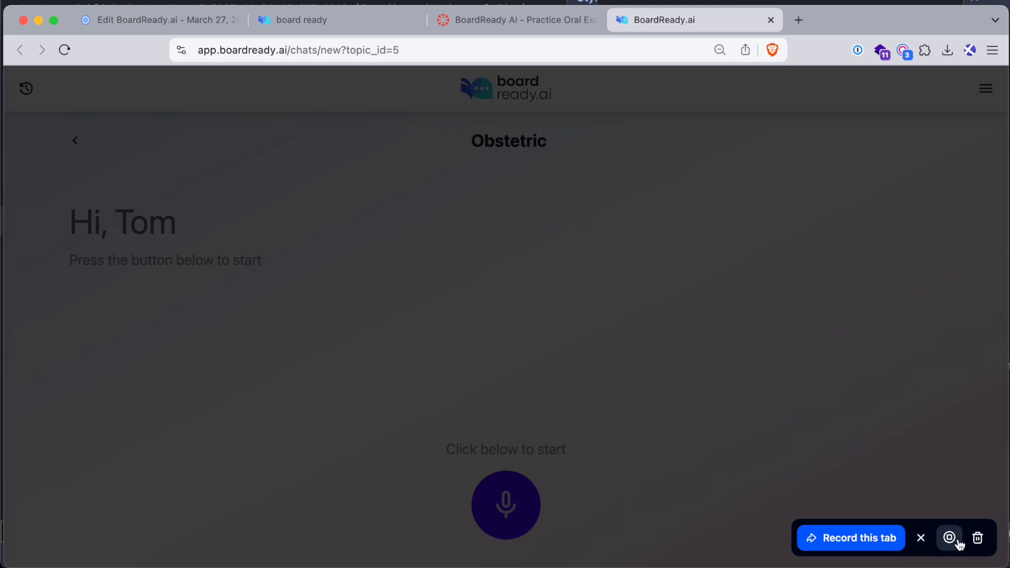
{"action": "left_click", "coordinate": [956, 540]}
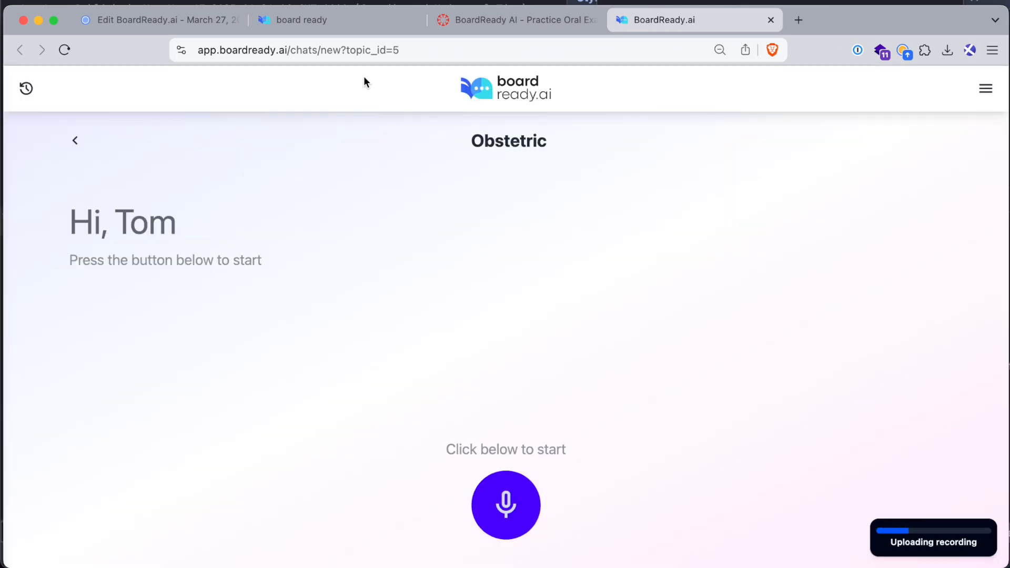
{"action": "left_click", "coordinate": [134, 25]}
{"action": "left_click", "coordinate": [489, 24]}
{"action": "left_click", "coordinate": [308, 27]}
{"action": "left_click", "coordinate": [158, 24]}
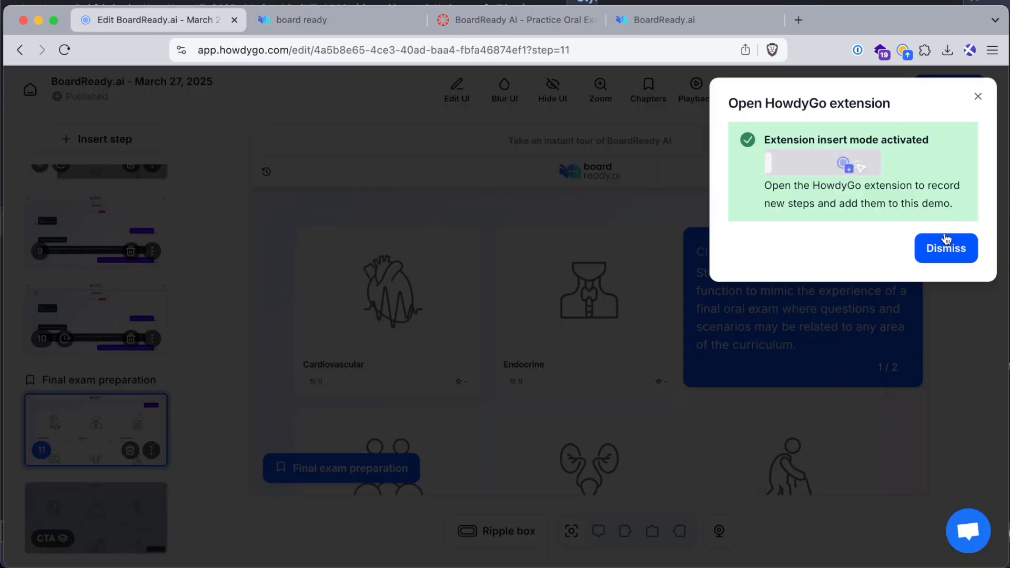
{"action": "left_click", "coordinate": [946, 242]}
{"action": "left_click", "coordinate": [902, 51]}
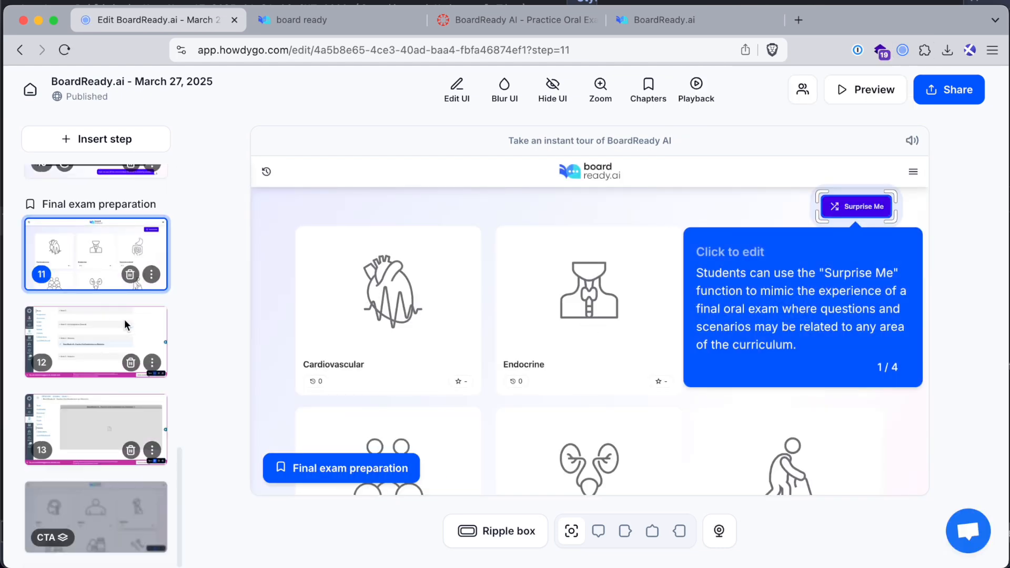
Delete the newly captured step 13 showing the Canvas module item page.
{"action": "left_click", "coordinate": [124, 320]}
{"action": "left_click", "coordinate": [130, 450]}
{"action": "left_click", "coordinate": [650, 343]}
Scroll step 12's captured course page down slightly and move its hotspot toward the end of the BoardReady AI link.
{"action": "left_click", "coordinate": [103, 422]}
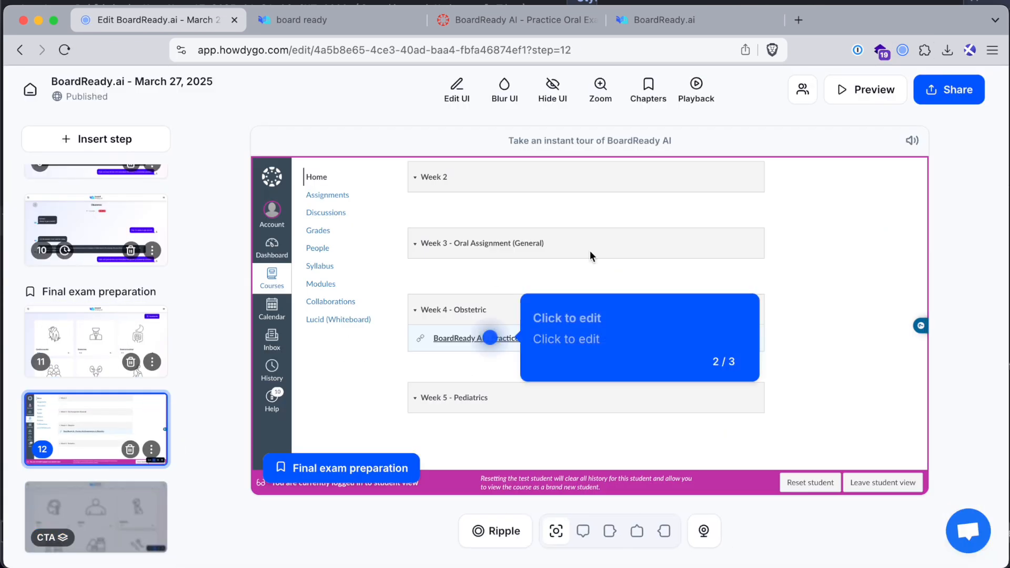
{"action": "scroll", "coordinate": [590, 255], "scroll_direction": "down", "scroll_amount": 1}
{"action": "left_click_drag", "start_coordinate": [490, 303], "coordinate": [620, 300]}
Hide the student view banner and the floating side widget in step 12's captured page.
{"action": "left_click", "coordinate": [559, 93]}
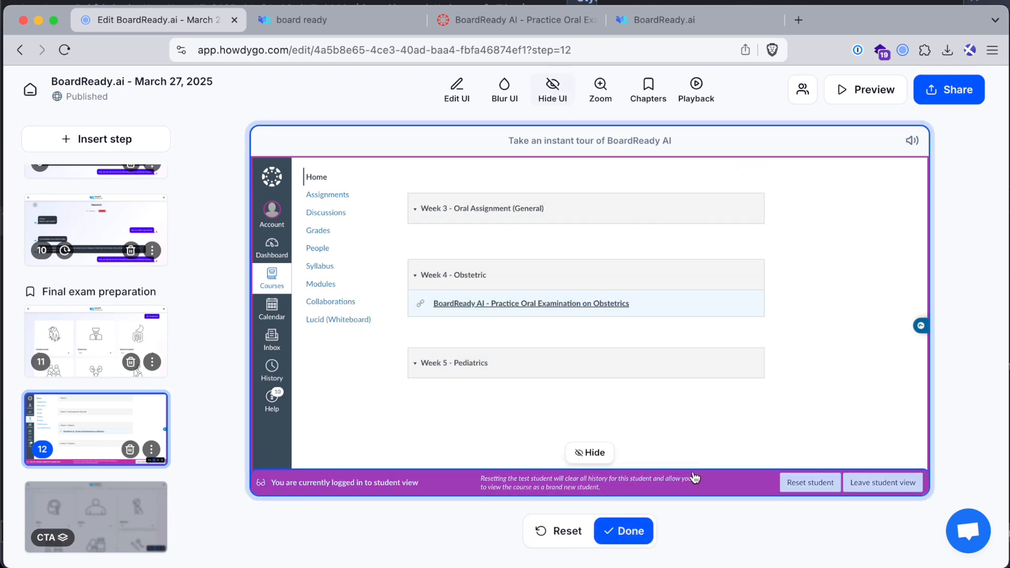
{"action": "left_click", "coordinate": [590, 452]}
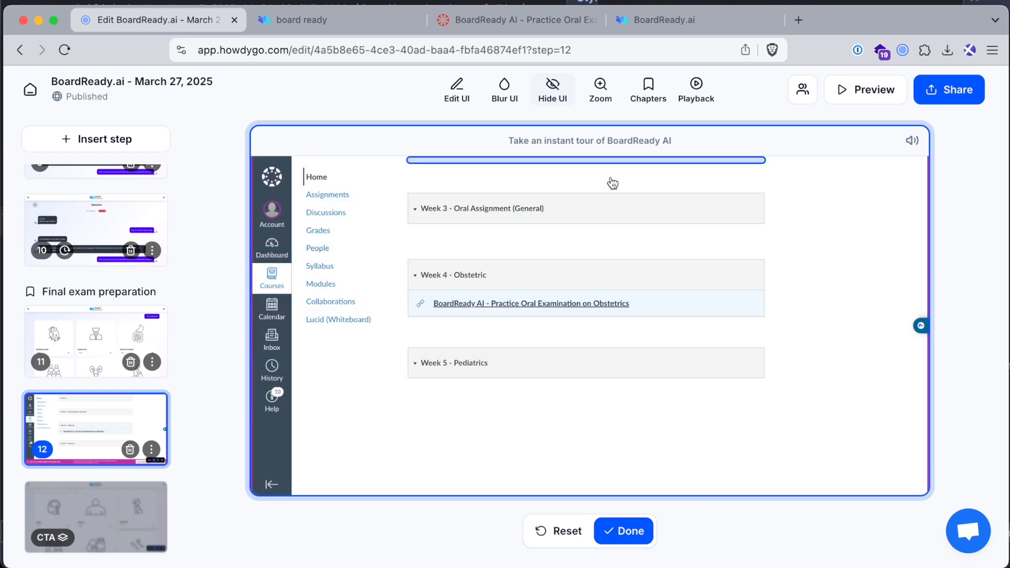
{"action": "mouse_move", "coordinate": [924, 335]}
{"action": "left_click", "coordinate": [900, 372]}
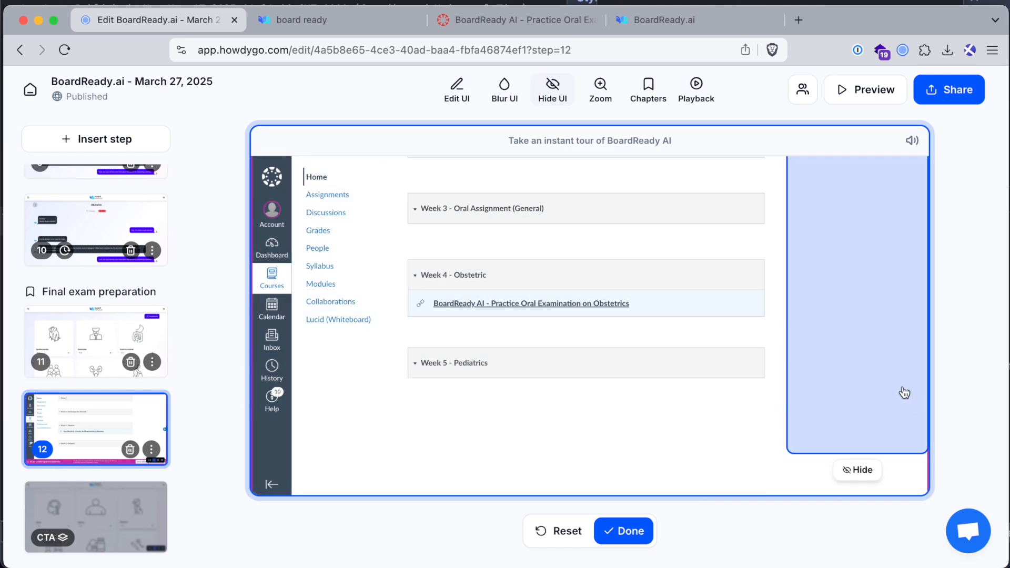
{"action": "key", "text": "Escape"}
Zoom step 12 to 133% around the course navigation and weekly modules.
{"action": "left_click", "coordinate": [600, 91]}
{"action": "left_click_drag", "start_coordinate": [619, 367], "coordinate": [602, 333]}
{"action": "left_click", "coordinate": [628, 532]}
Change step 12's hotspot to a ripple box enclosing the Week 4 - Obstetric heading and its BoardReady AI link.
{"action": "left_click_drag", "start_coordinate": [687, 343], "coordinate": [531, 341]}
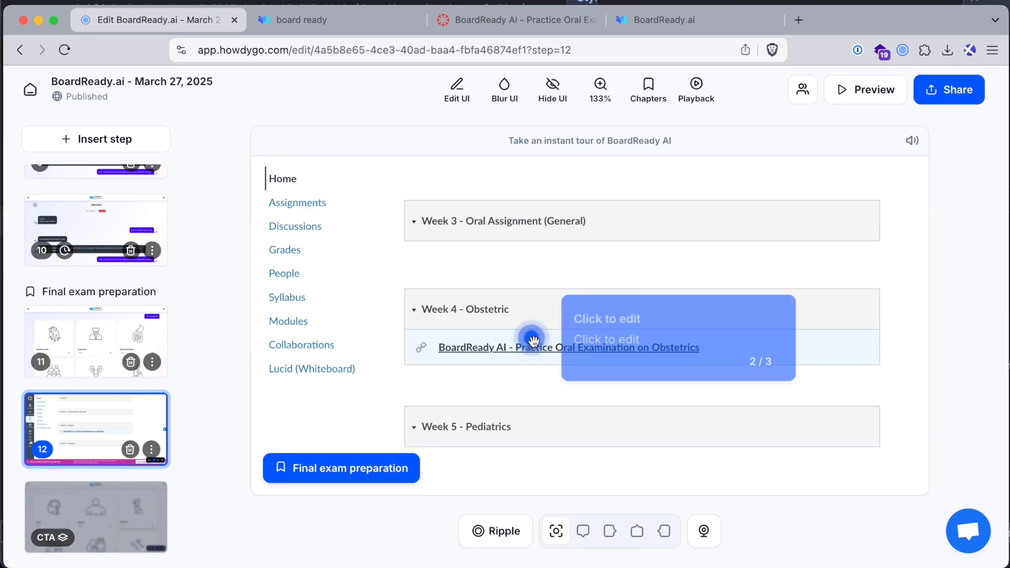
{"action": "left_click", "coordinate": [495, 531]}
{"action": "left_click", "coordinate": [471, 501]}
{"action": "left_click_drag", "start_coordinate": [405, 333], "coordinate": [407, 295]}
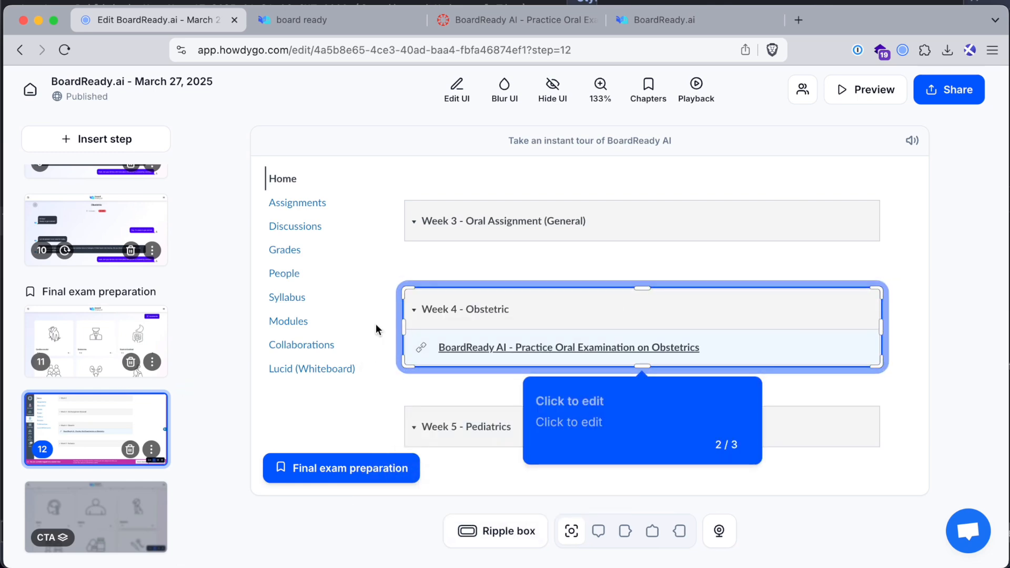
Readjust step 12's zoom area to include the Canvas sidebar and the full width of the weekly modules.
{"action": "left_click", "coordinate": [606, 95]}
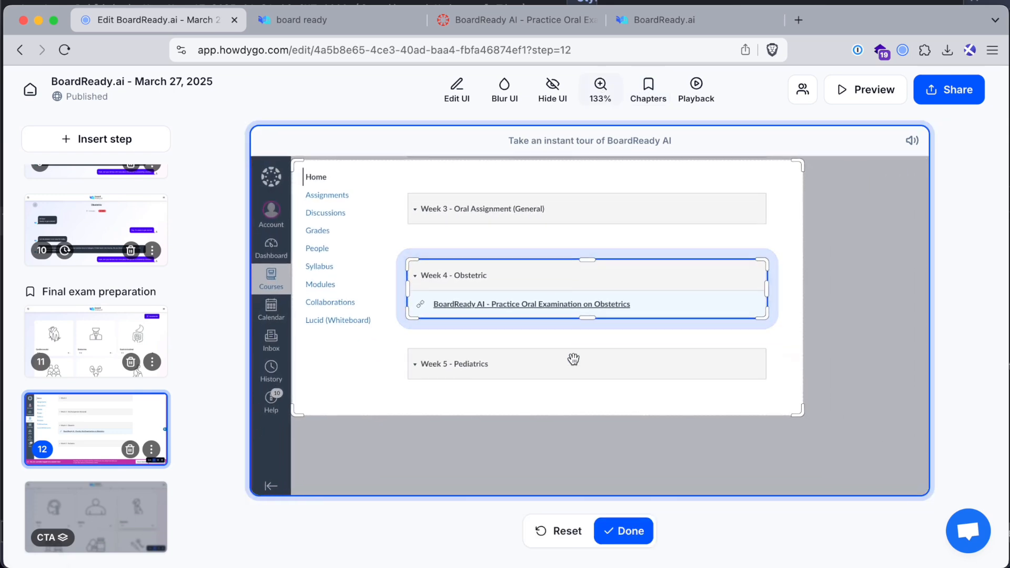
{"action": "left_click_drag", "start_coordinate": [299, 179], "coordinate": [237, 147]}
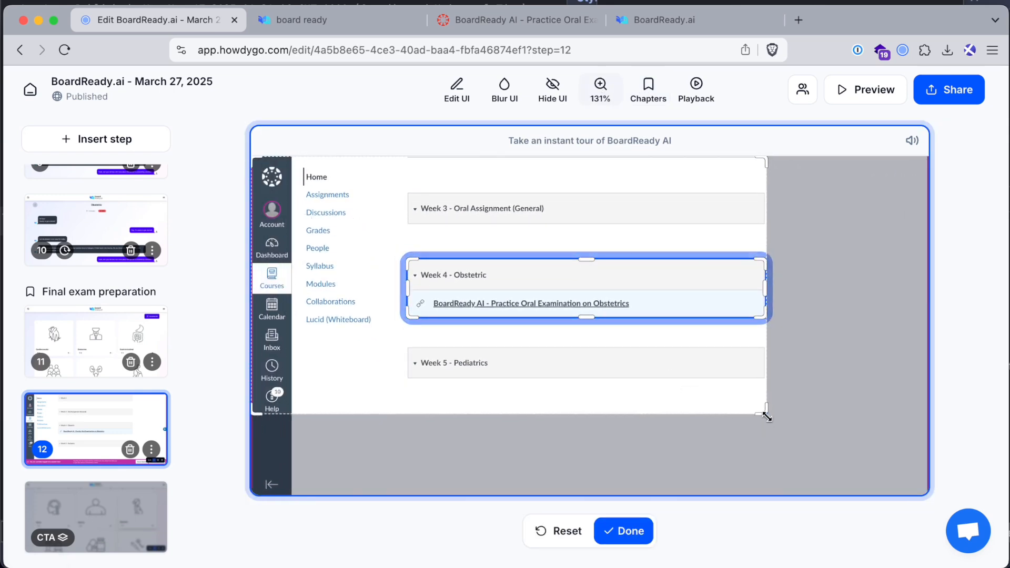
{"action": "left_click_drag", "start_coordinate": [765, 412], "coordinate": [789, 420]}
{"action": "left_click", "coordinate": [629, 532]}
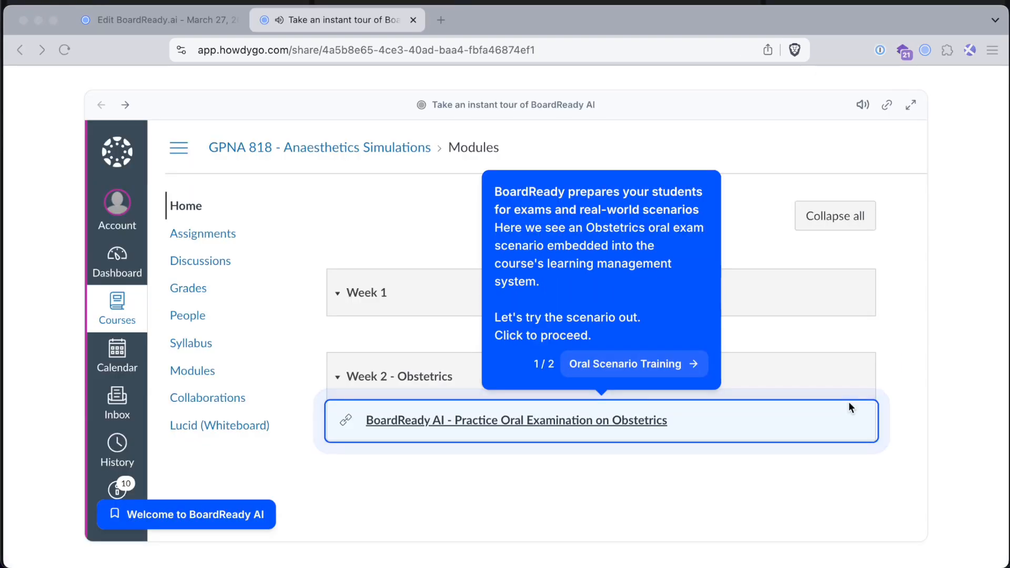
Reload the shared demo and play through its chapters to Curriculum Coverage, looking over the topic cards.
{"action": "left_click", "coordinate": [848, 403]}
{"action": "key", "text": "super+r"}
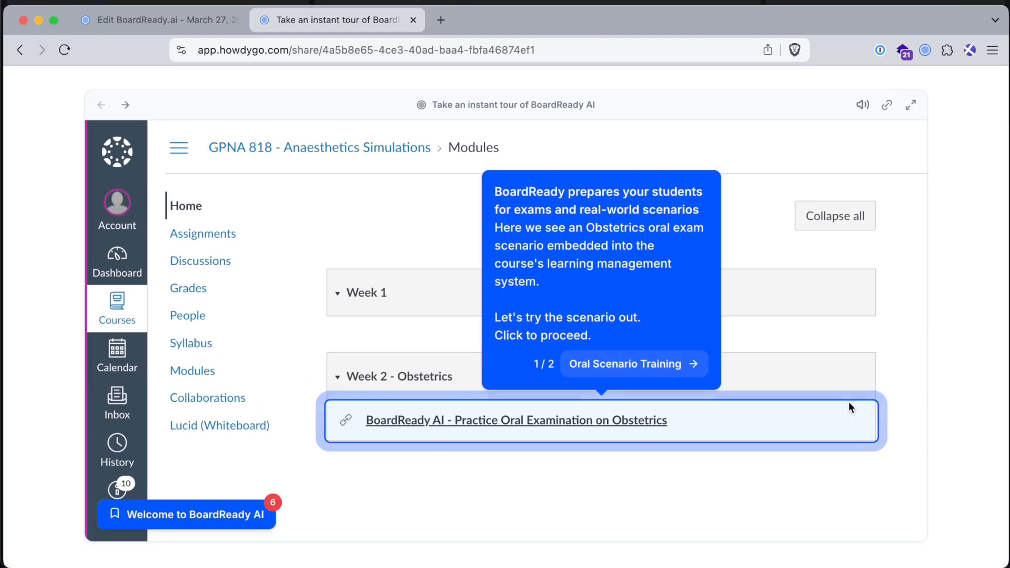
{"action": "left_click", "coordinate": [669, 307]}
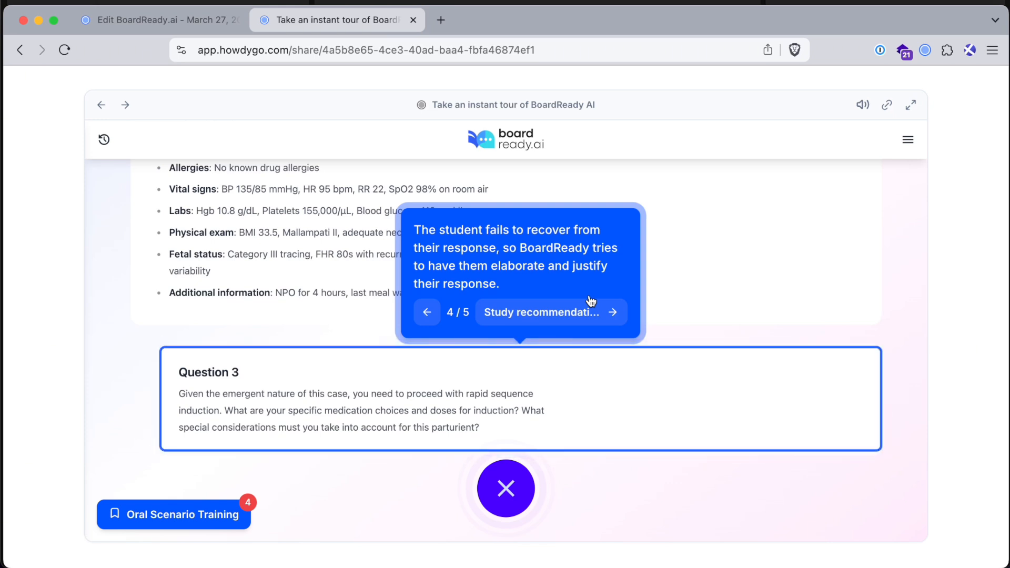
{"action": "left_click", "coordinate": [590, 300]}
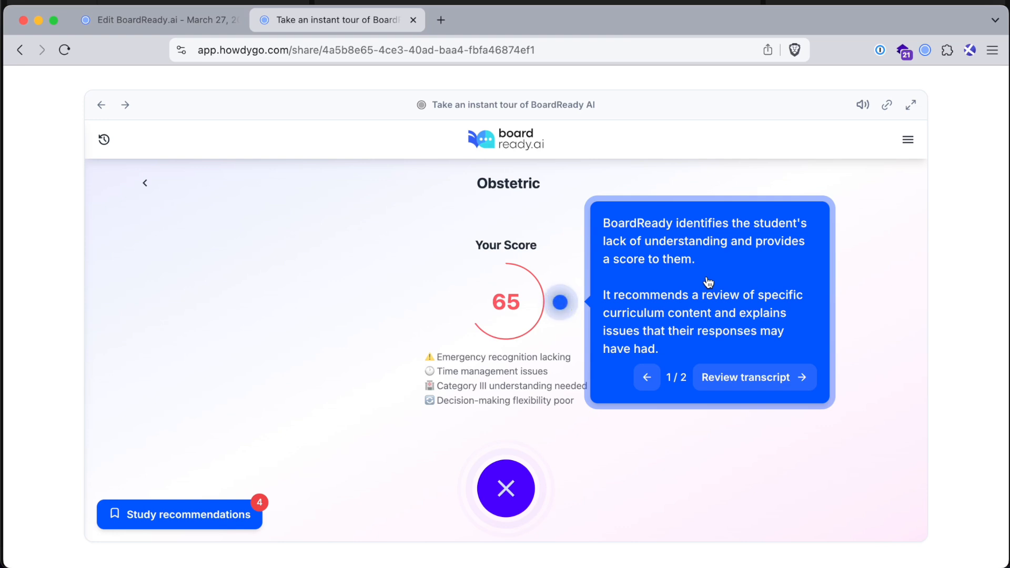
{"action": "left_click", "coordinate": [708, 282]}
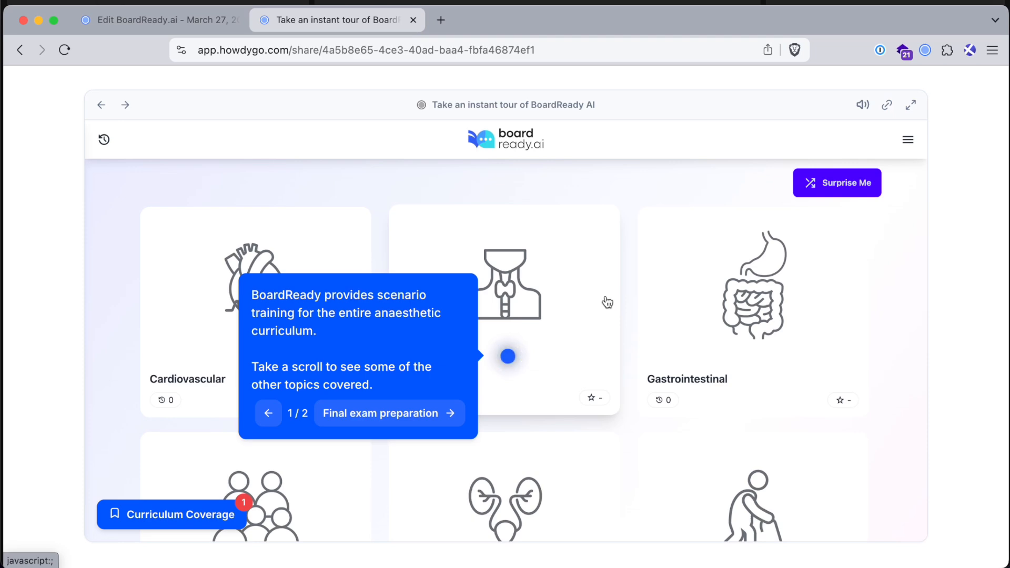
{"action": "scroll", "coordinate": [610, 335], "scroll_direction": "down", "scroll_amount": 15}
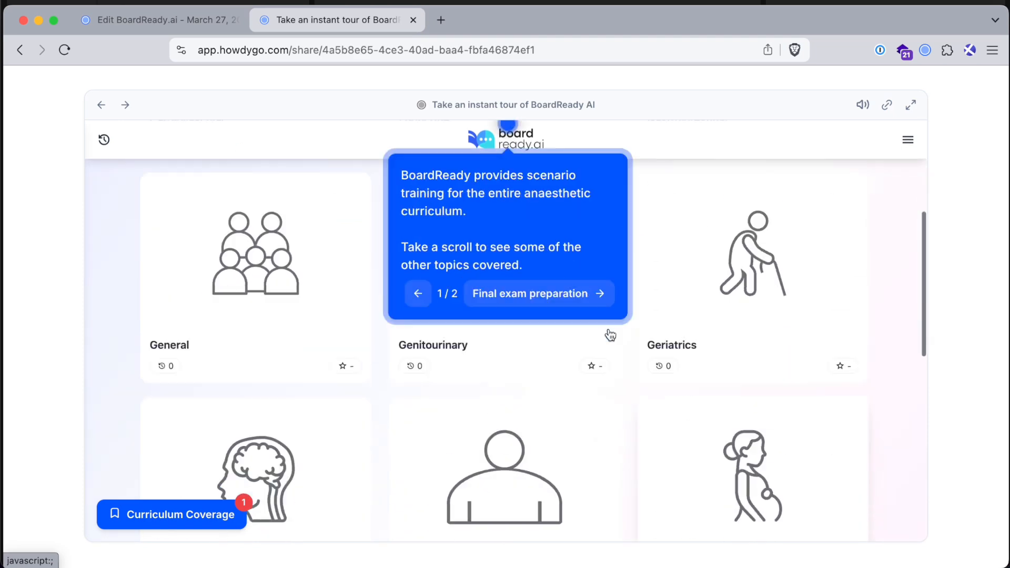
Look back over the Curriculum Coverage topic cards and continue the shared demo through the Surprise Me step of Final exam preparation.
{"action": "scroll", "coordinate": [610, 335], "scroll_direction": "up", "scroll_amount": 10}
{"action": "scroll", "coordinate": [610, 335], "scroll_direction": "up", "scroll_amount": 5}
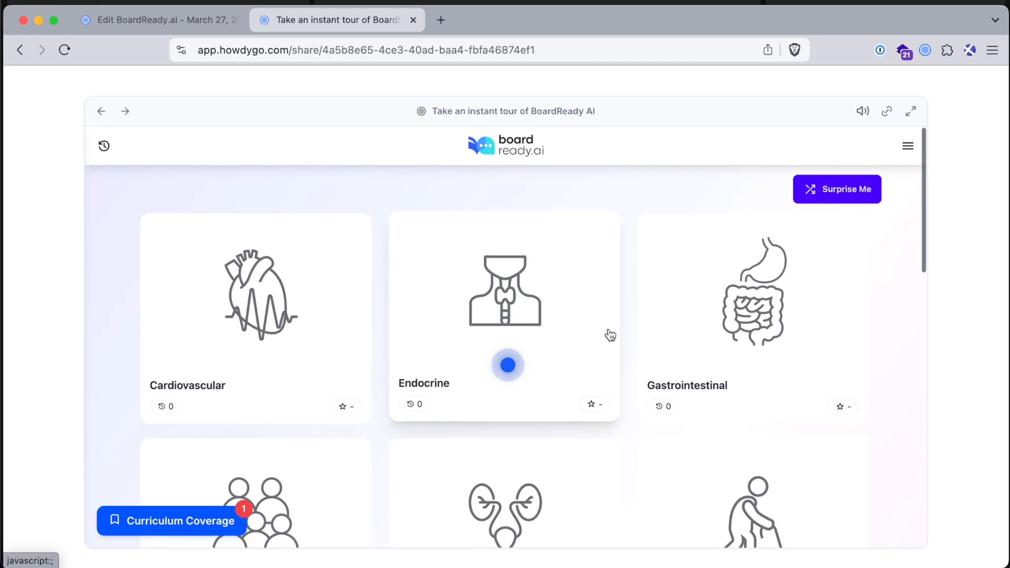
{"action": "left_click", "coordinate": [506, 359]}
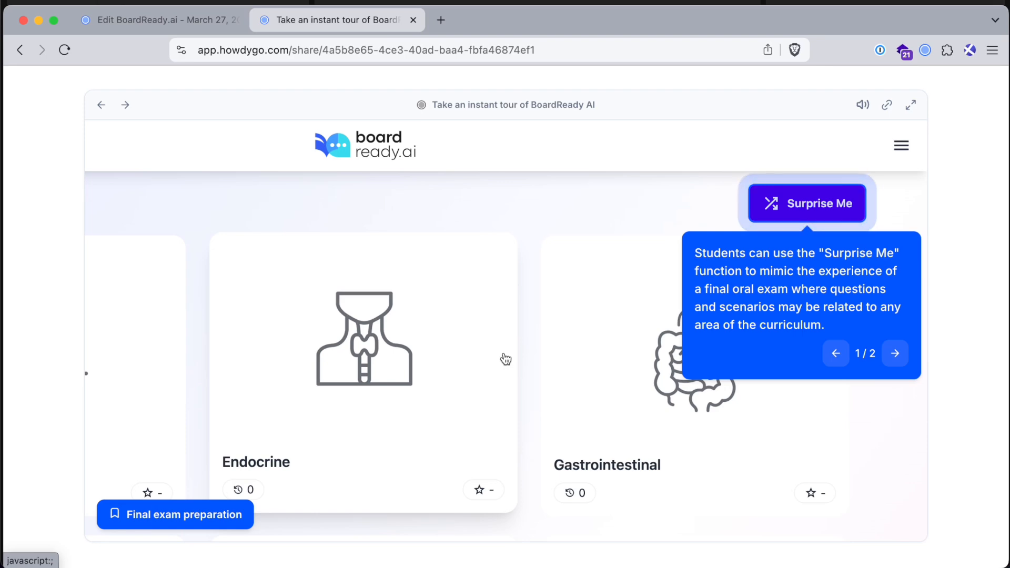
{"action": "left_click", "coordinate": [765, 331]}
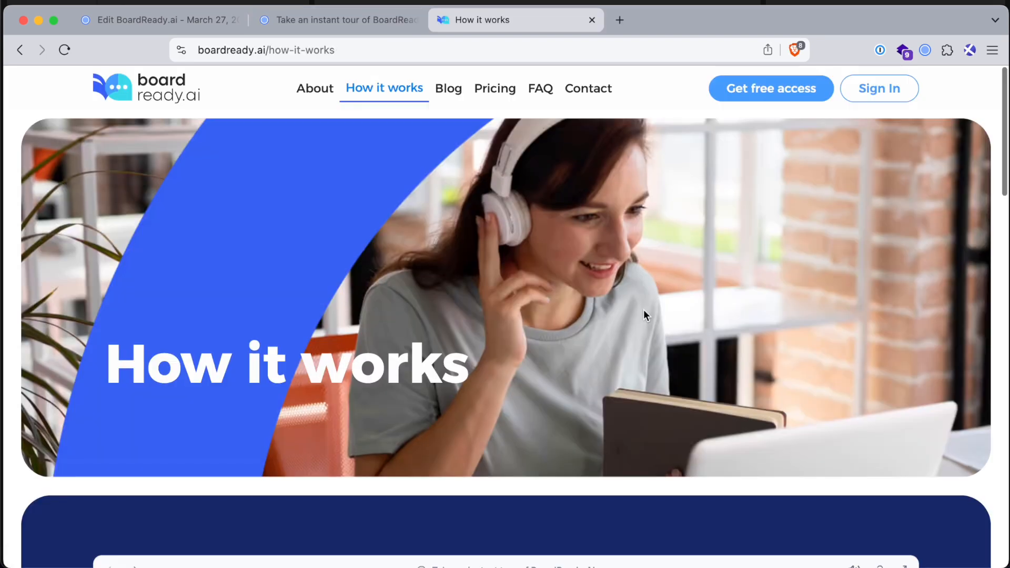
Review the demo embedded on the boardready.ai How it works page, playing it into Oral Scenario Training and viewing the surrounding page.
{"action": "scroll", "coordinate": [646, 314], "scroll_direction": "down", "scroll_amount": 9}
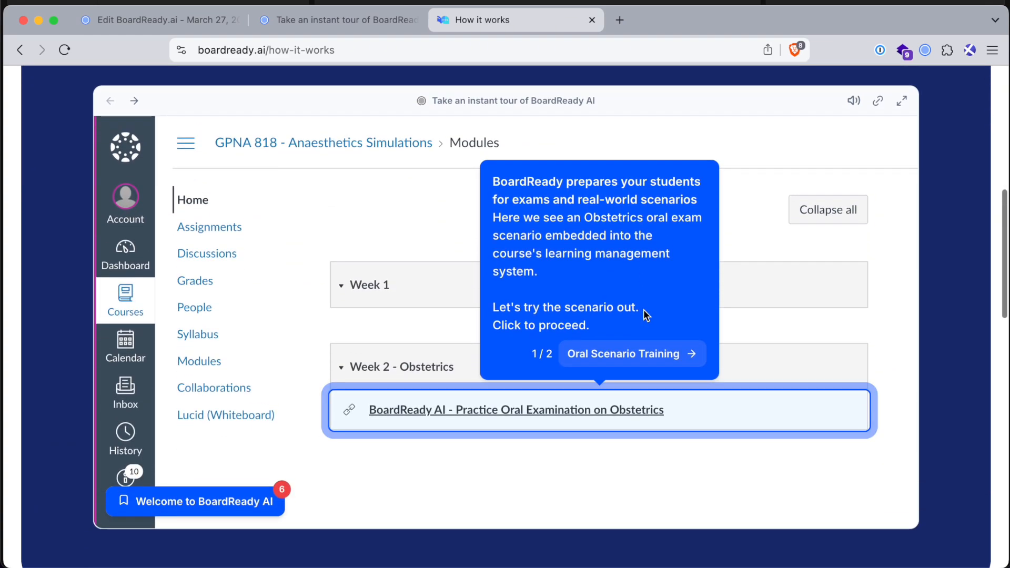
{"action": "left_click", "coordinate": [597, 328]}
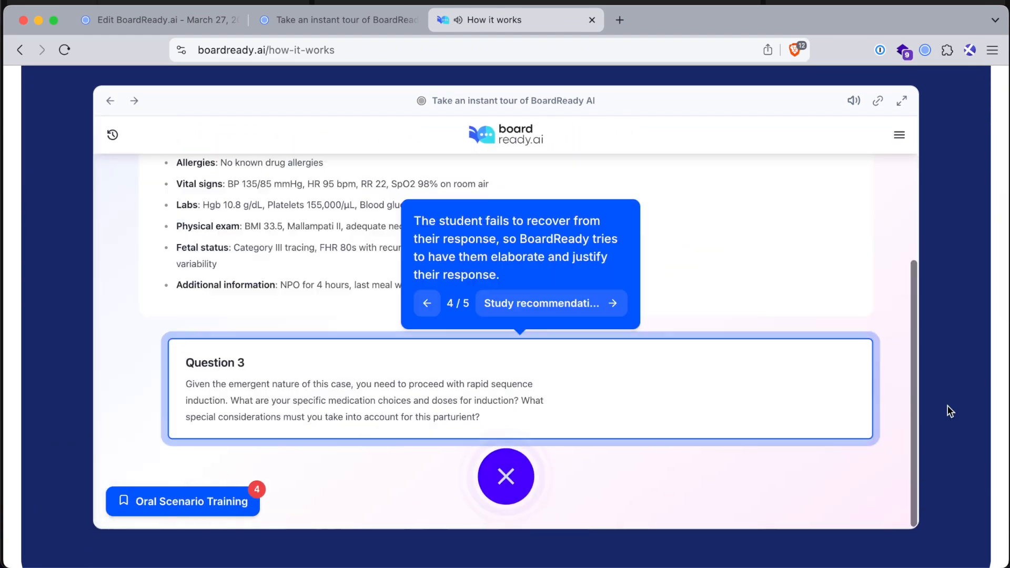
{"action": "scroll", "coordinate": [950, 411], "scroll_direction": "down", "scroll_amount": 15}
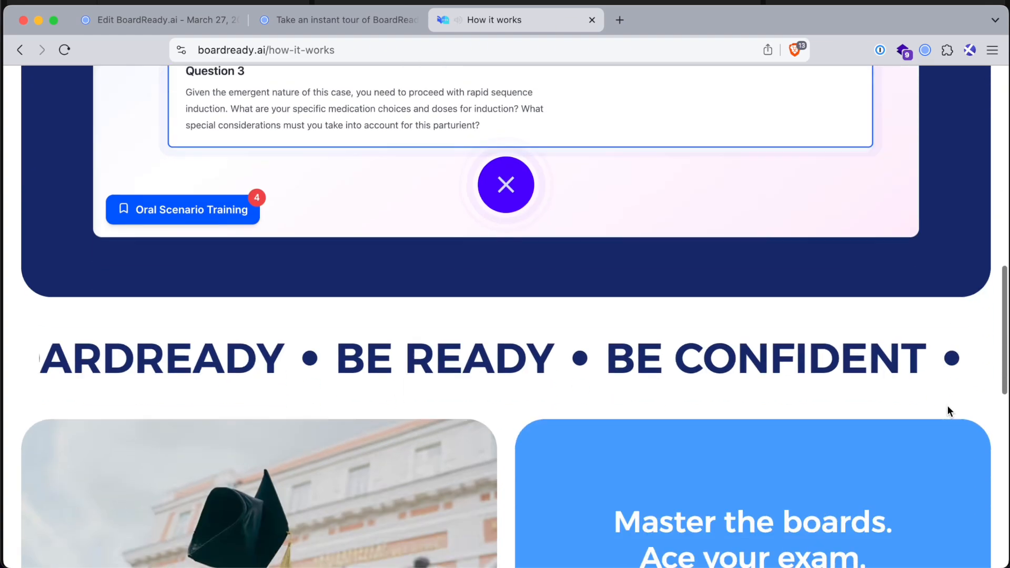
{"action": "scroll", "coordinate": [950, 411], "scroll_direction": "up", "scroll_amount": 15}
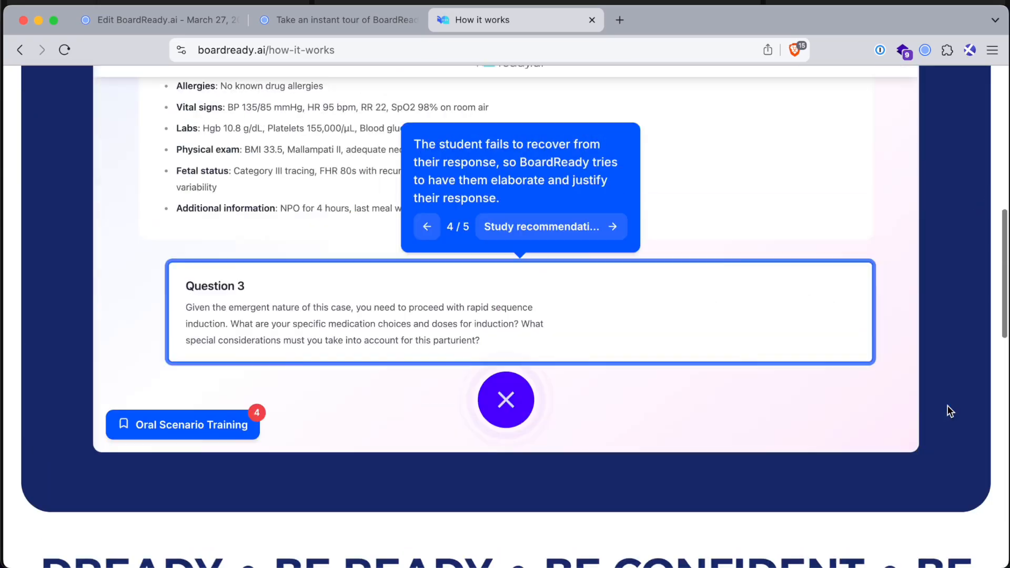